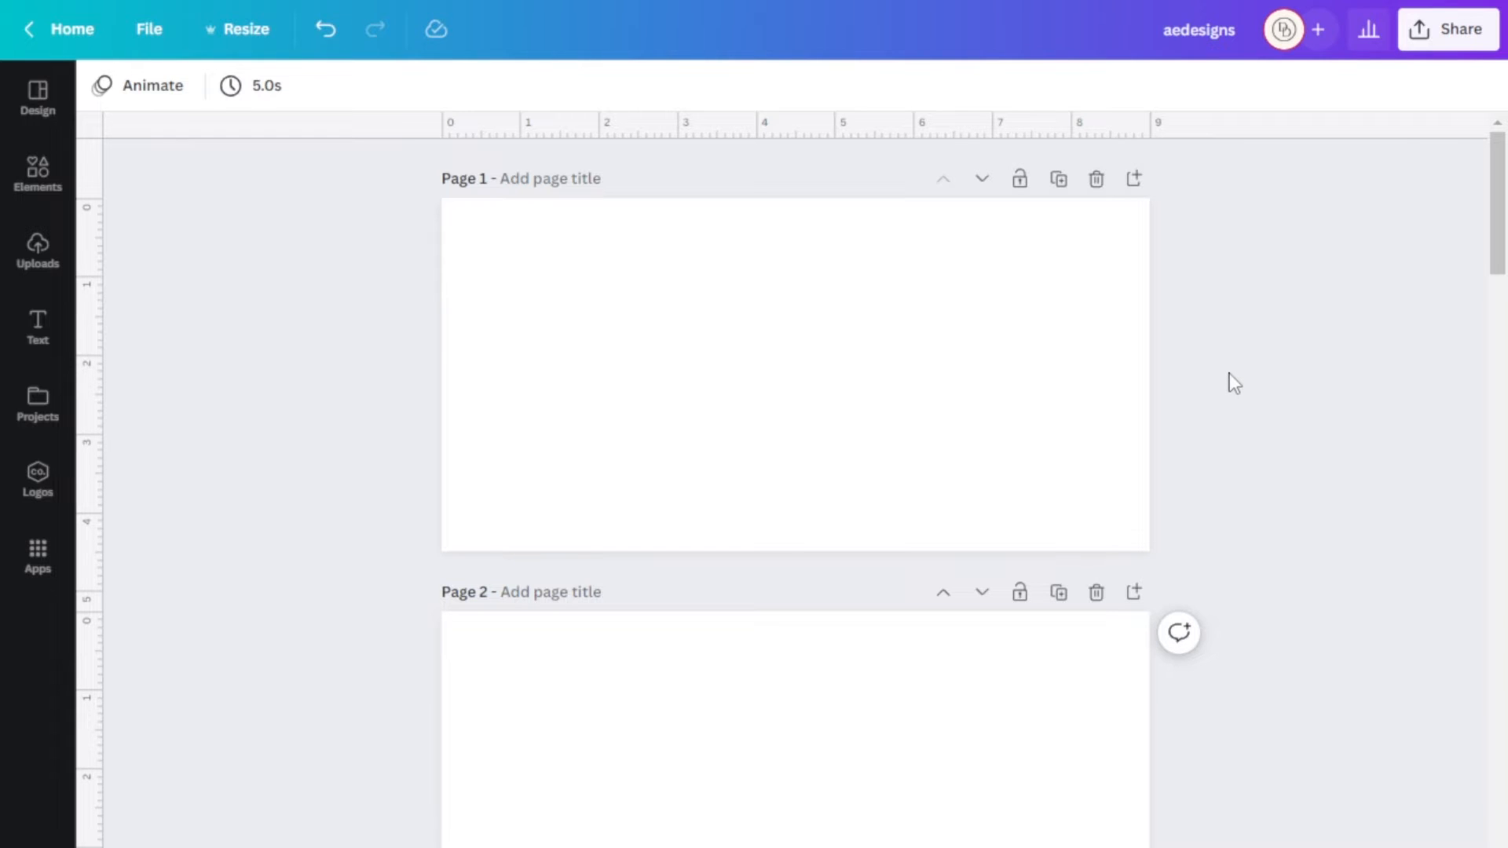
Step: Delete the blank page and the extra outline-only page at the start of the design
left_click(1098, 184)
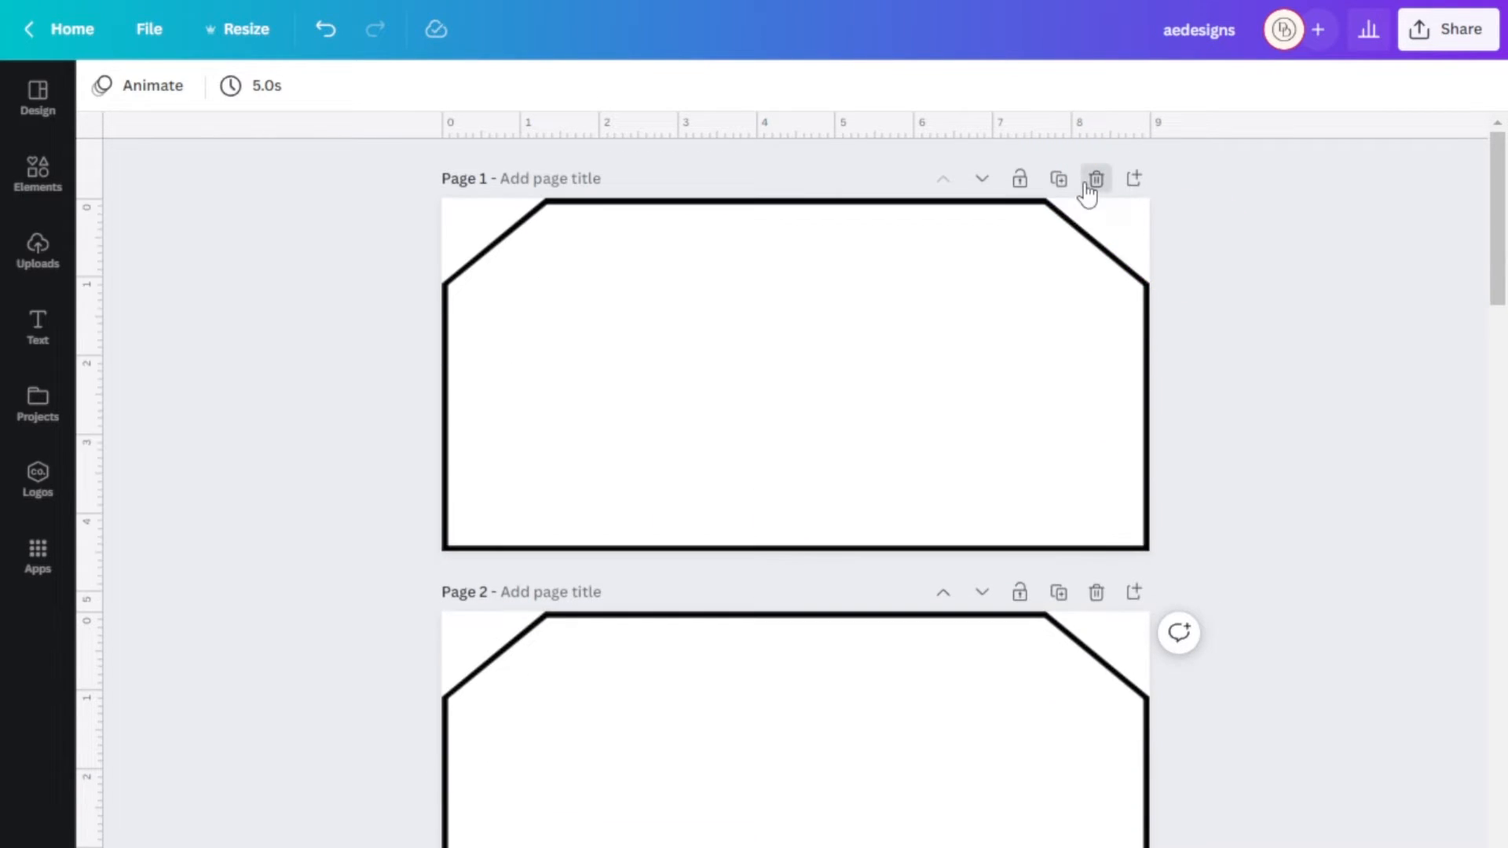
left_click(1095, 181)
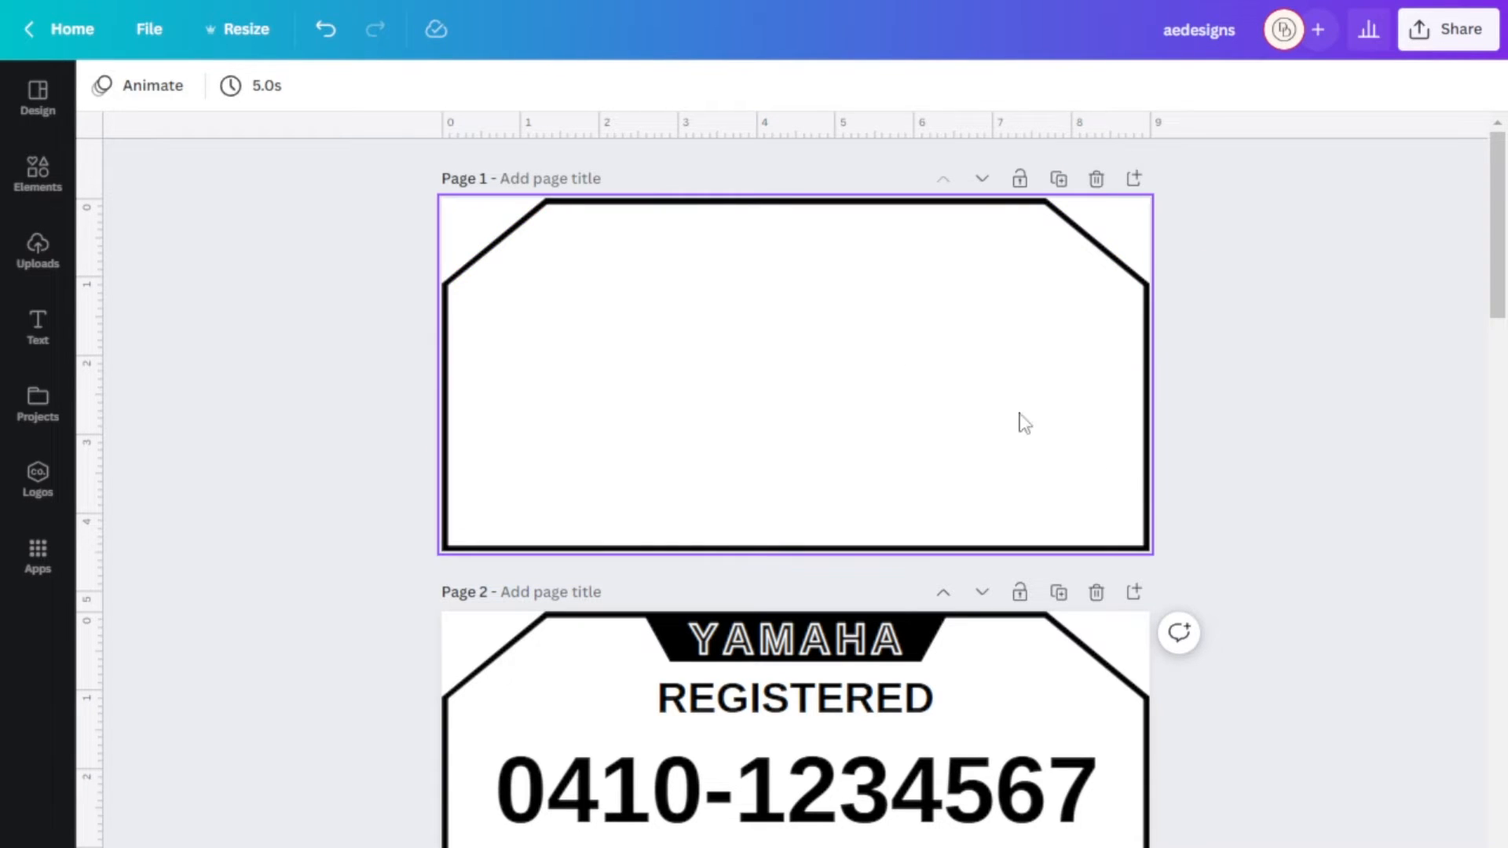
Step: Examine the font and size of the REGISTERED heading and the large plate number on page 2
scroll(1246, 472, "down", 2)
scroll(1246, 472, "down", 2)
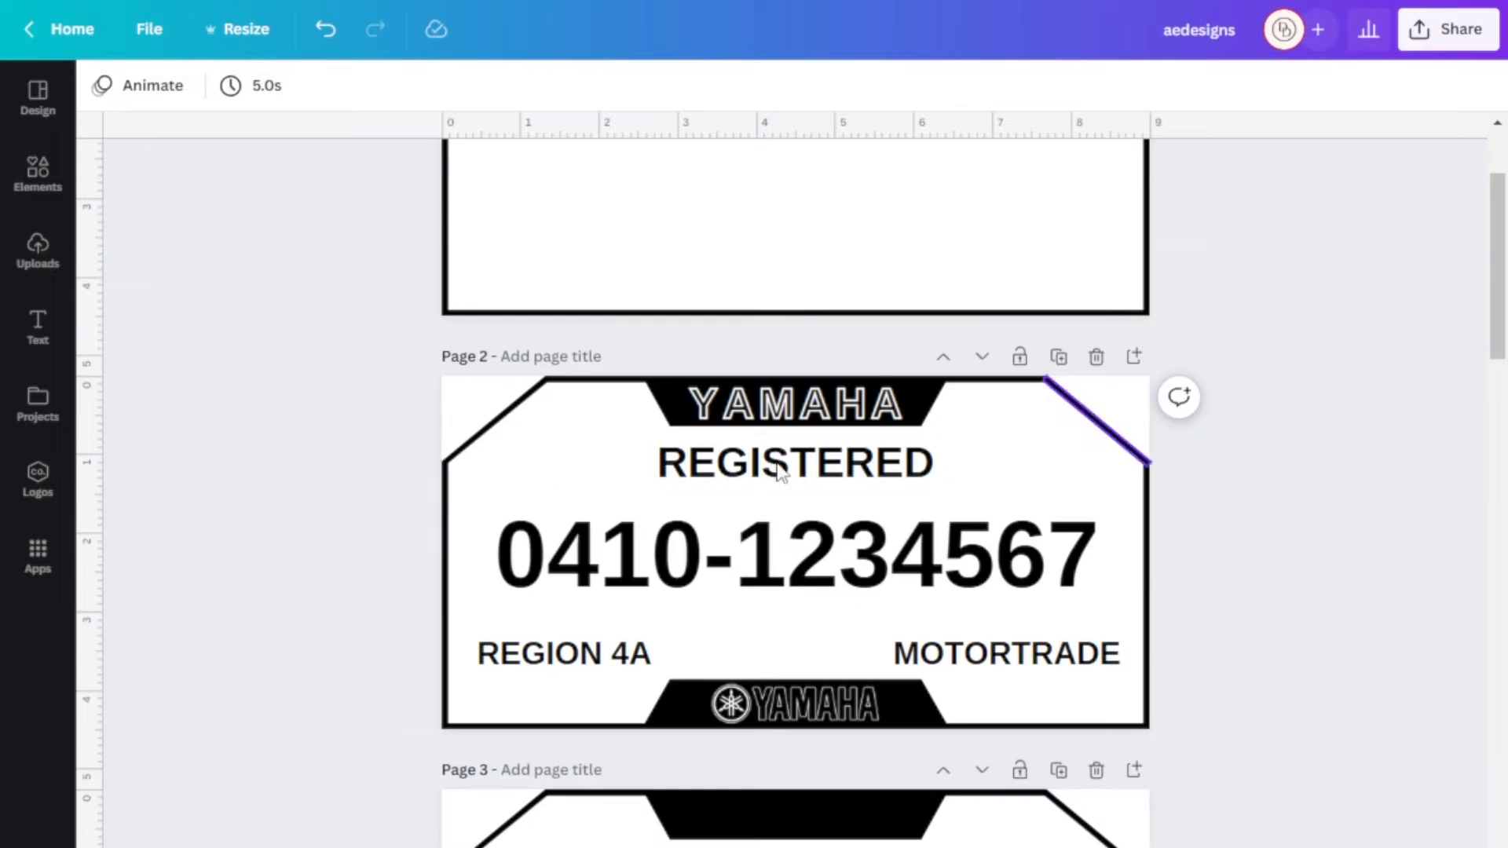
scroll(1256, 431, "down", 2)
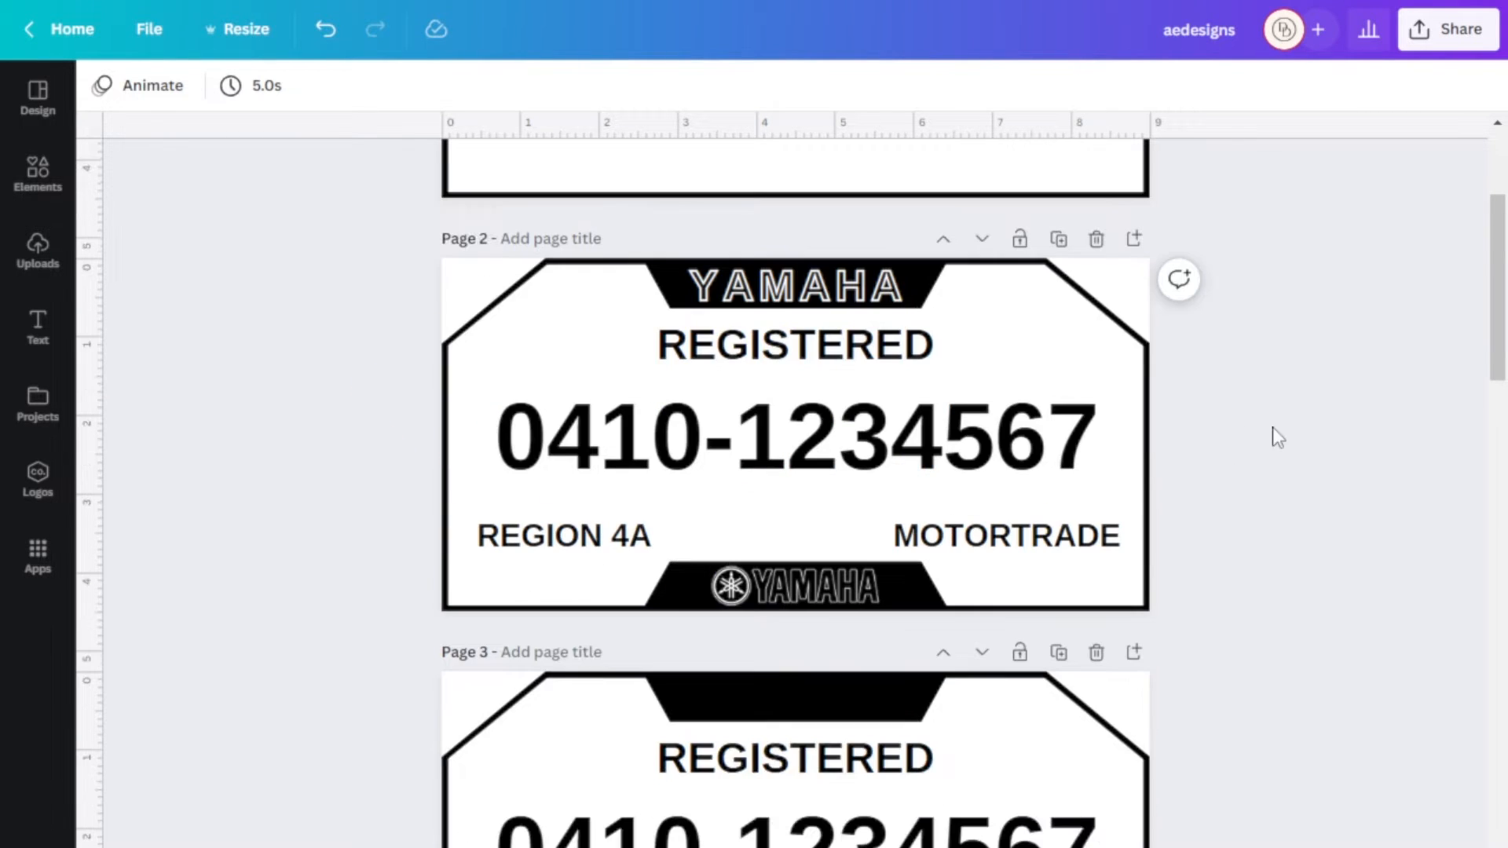
scroll(1152, 428, "up", 2)
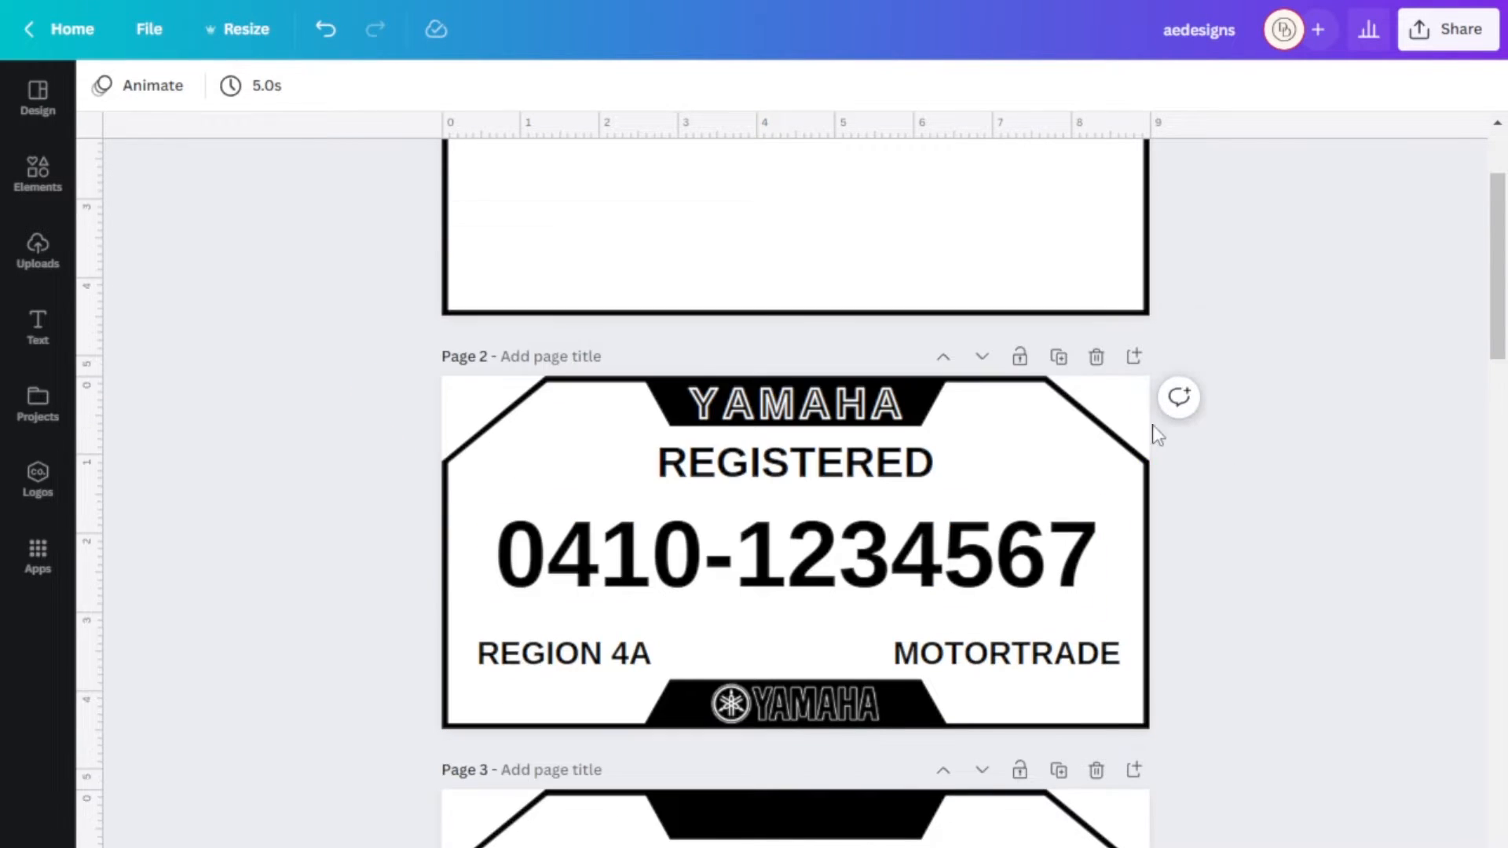
left_click(807, 468)
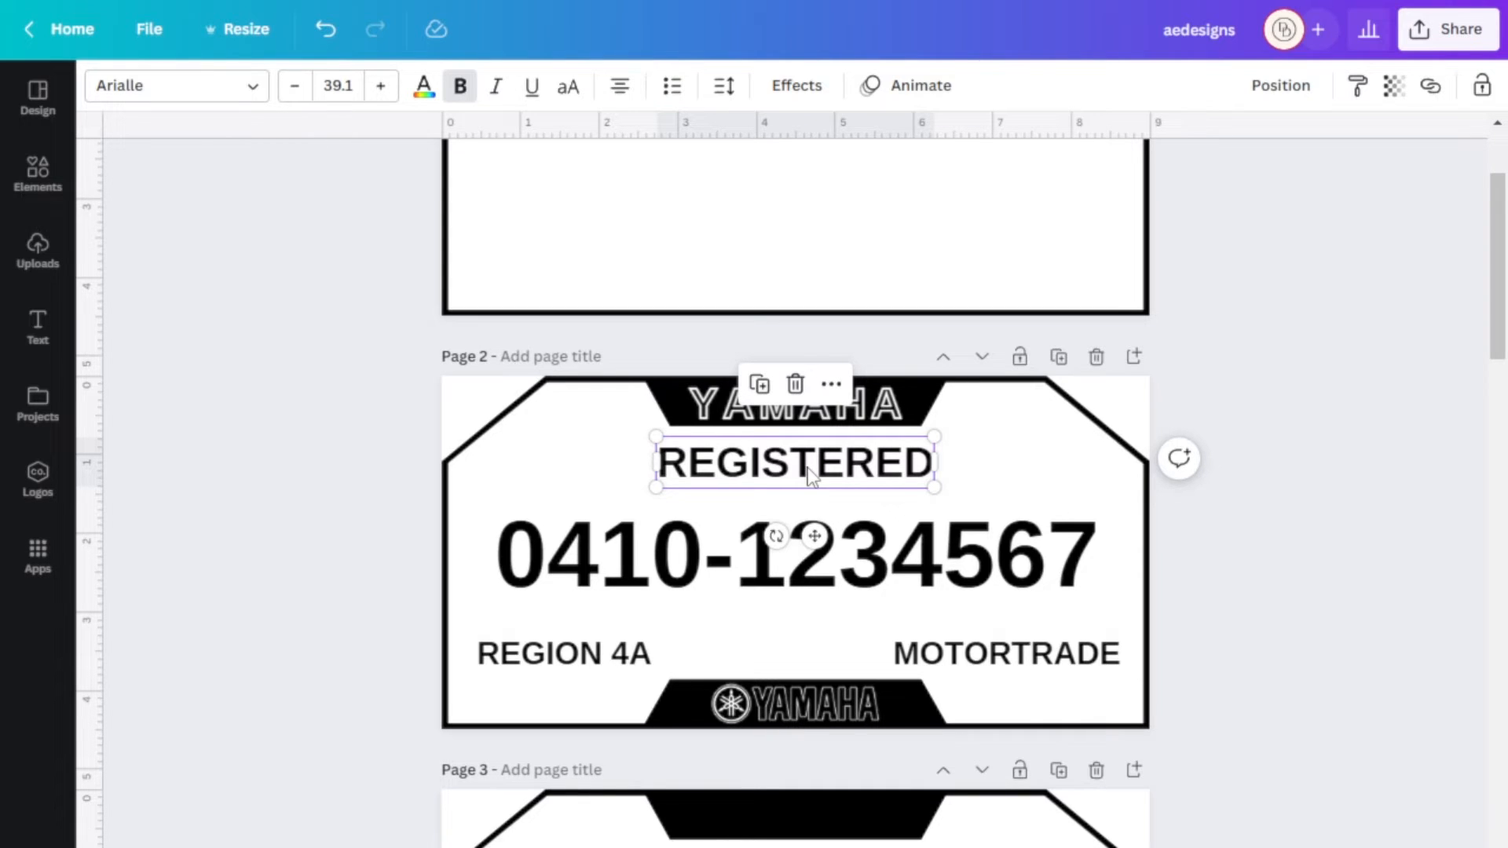
left_click(1249, 568)
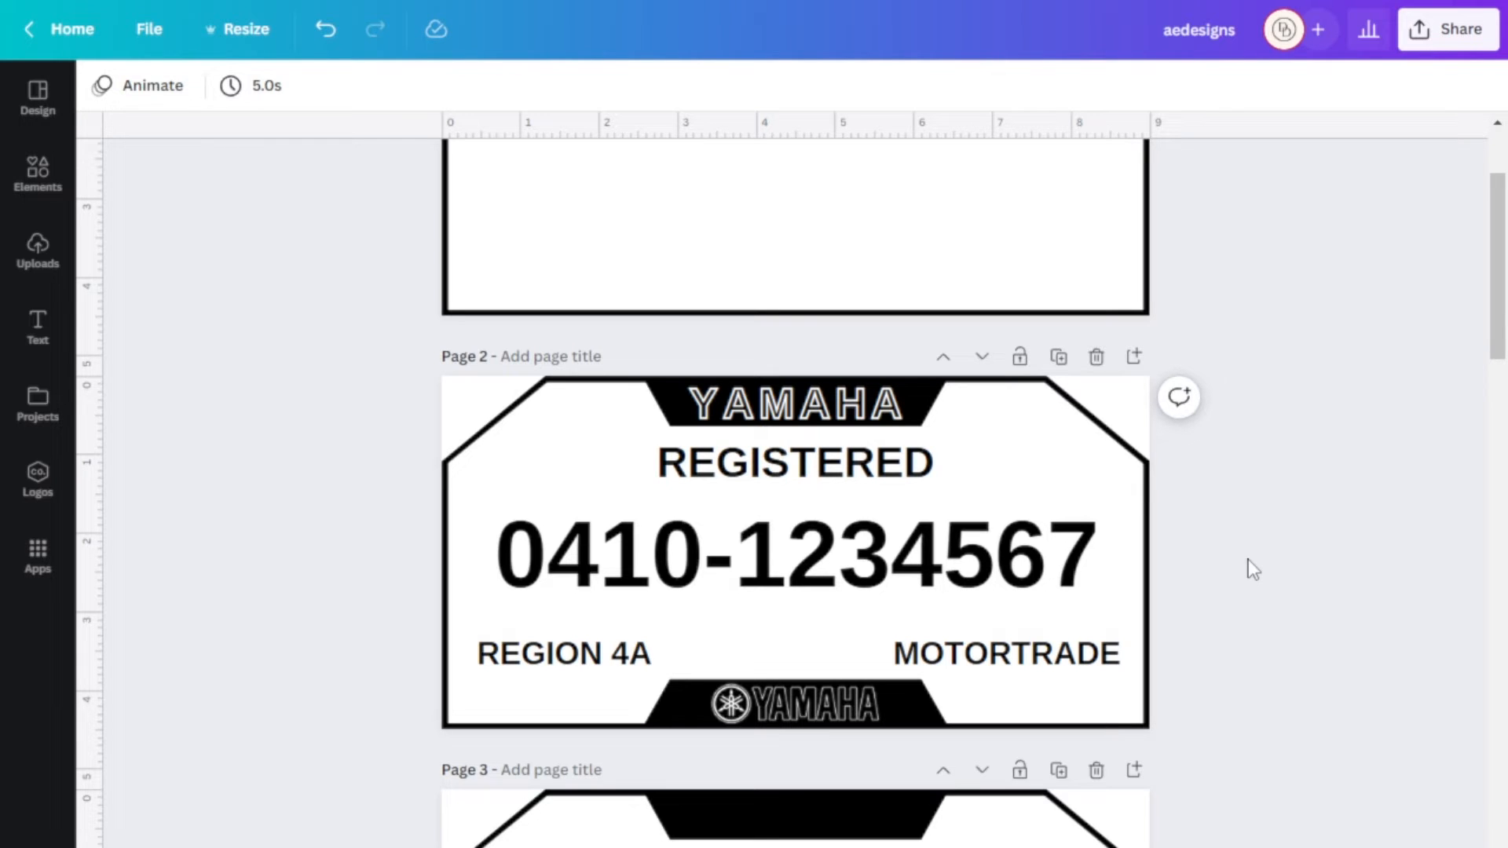
left_click(864, 468)
left_click(1070, 566)
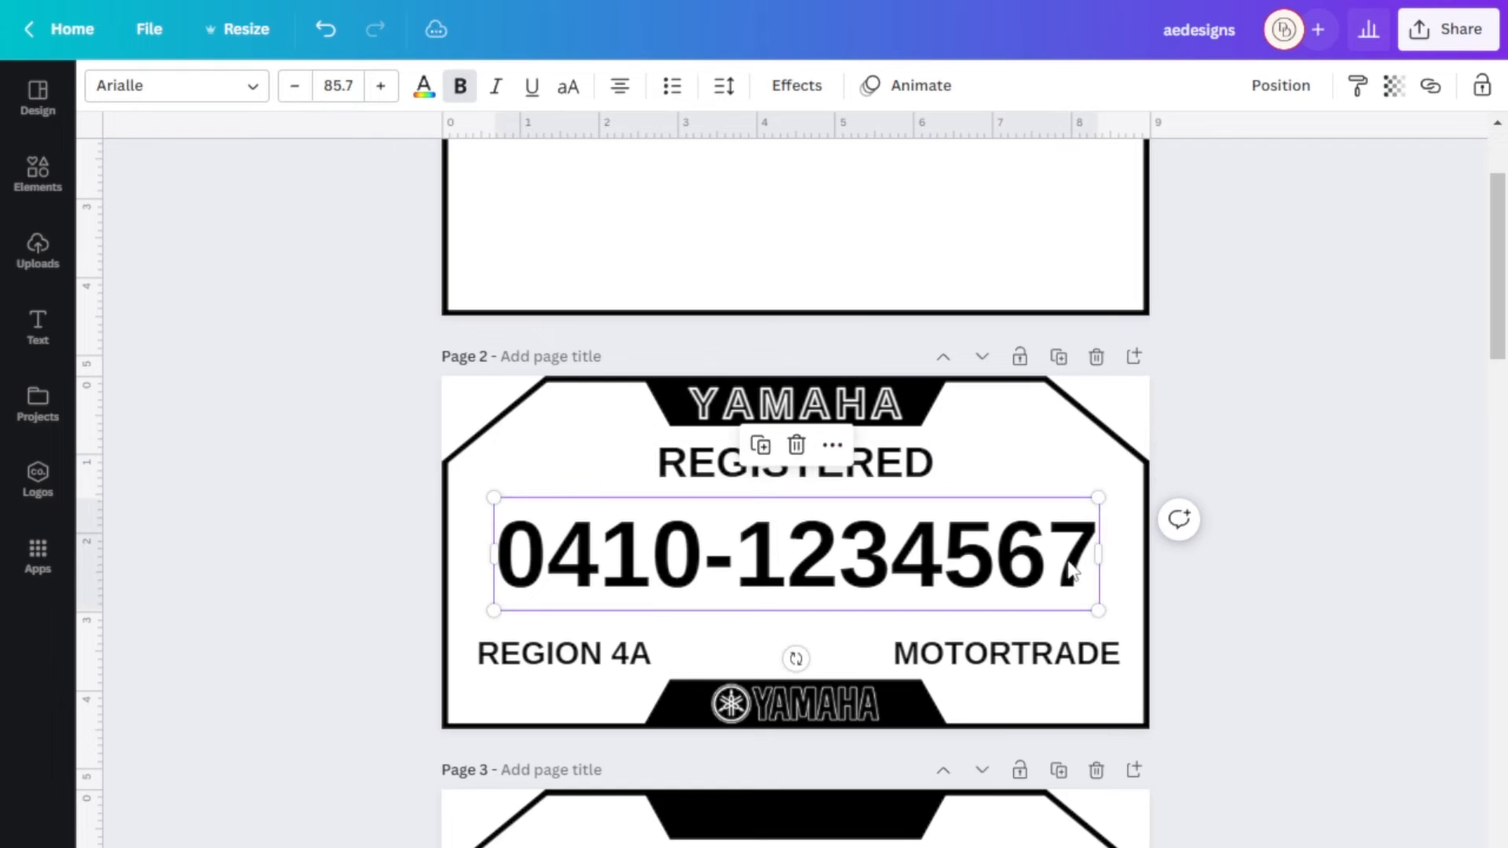
left_click(881, 577)
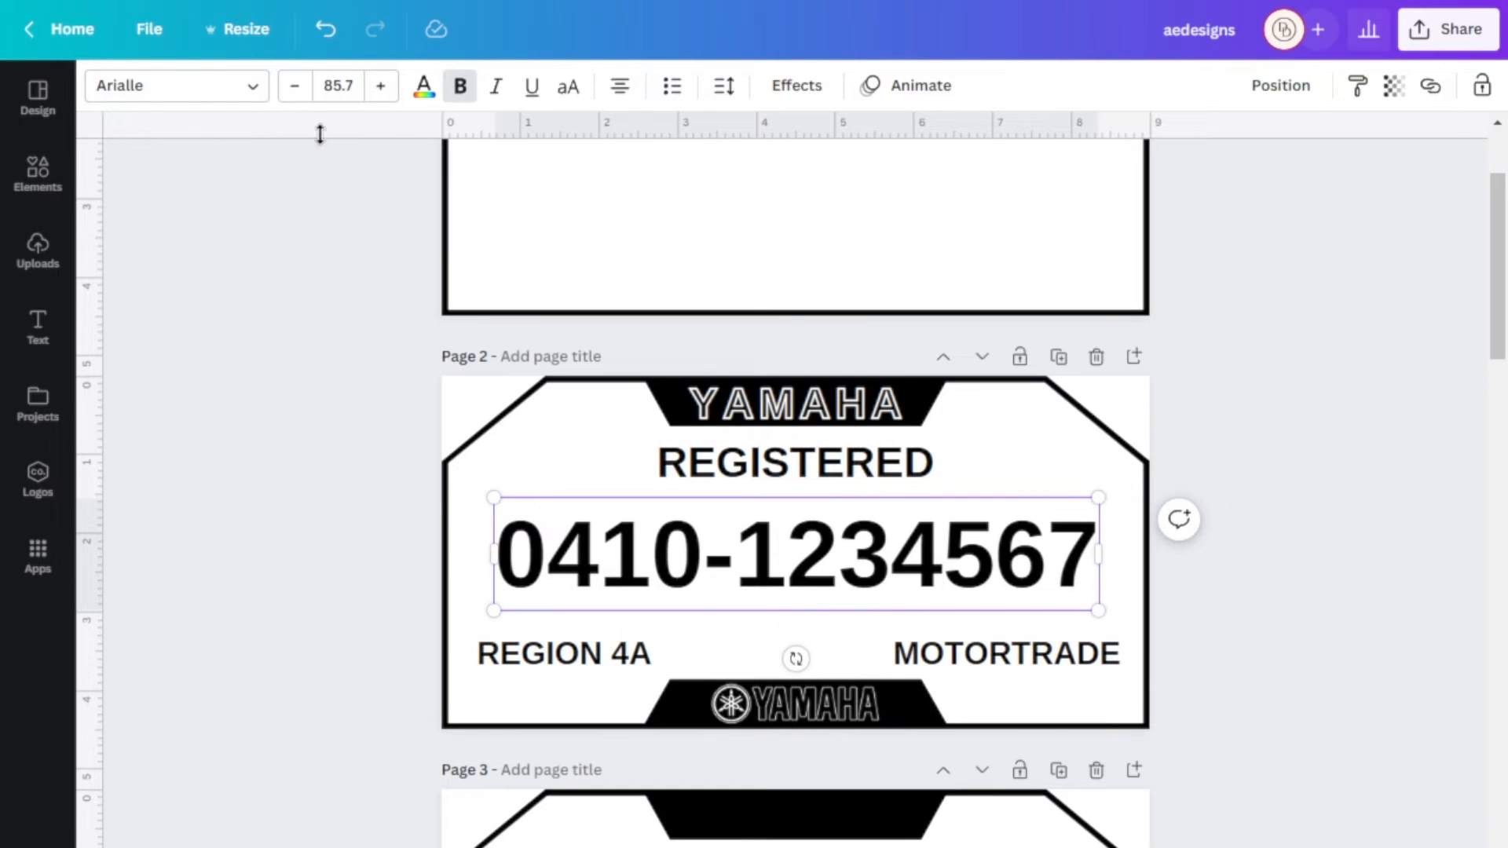
left_click(1220, 665)
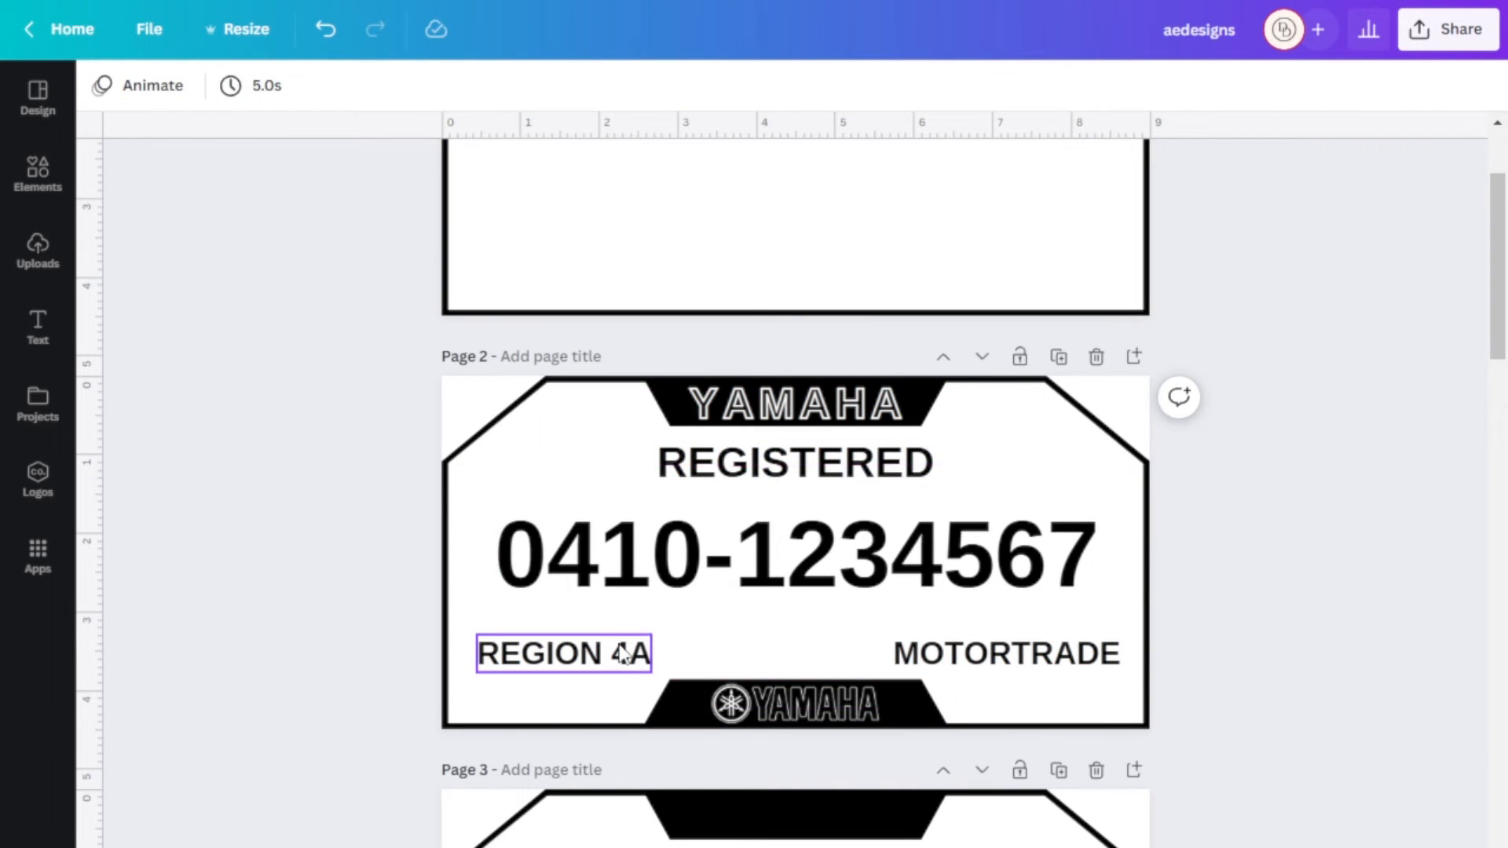
Step: Inspect the REGION 4A and MOTORTRADE texts and the lower Yamaha logo on page 2, and recheck the heading and plate number
left_click(561, 659)
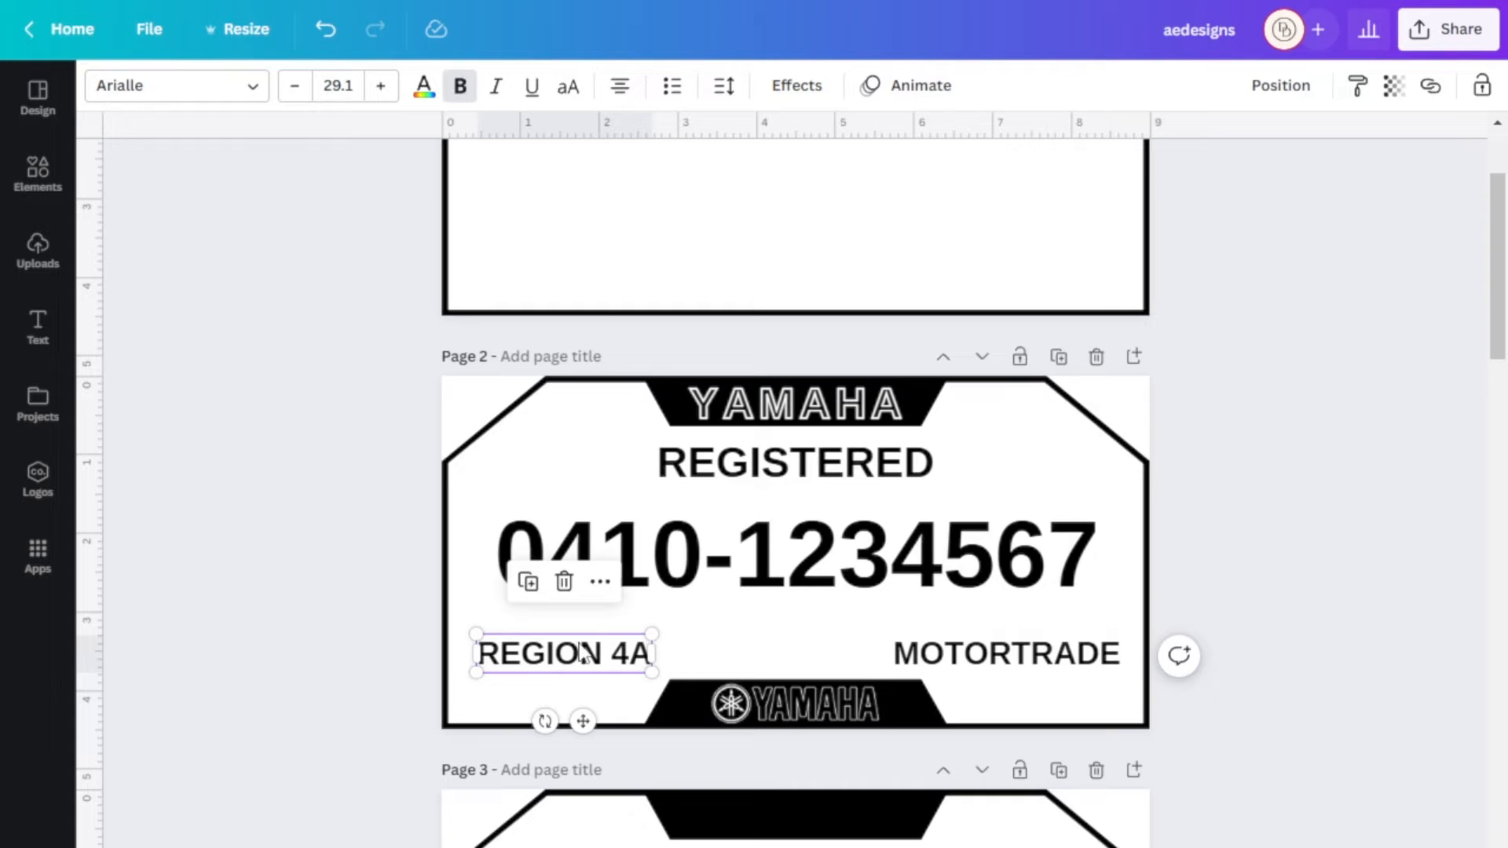
left_click(1010, 669)
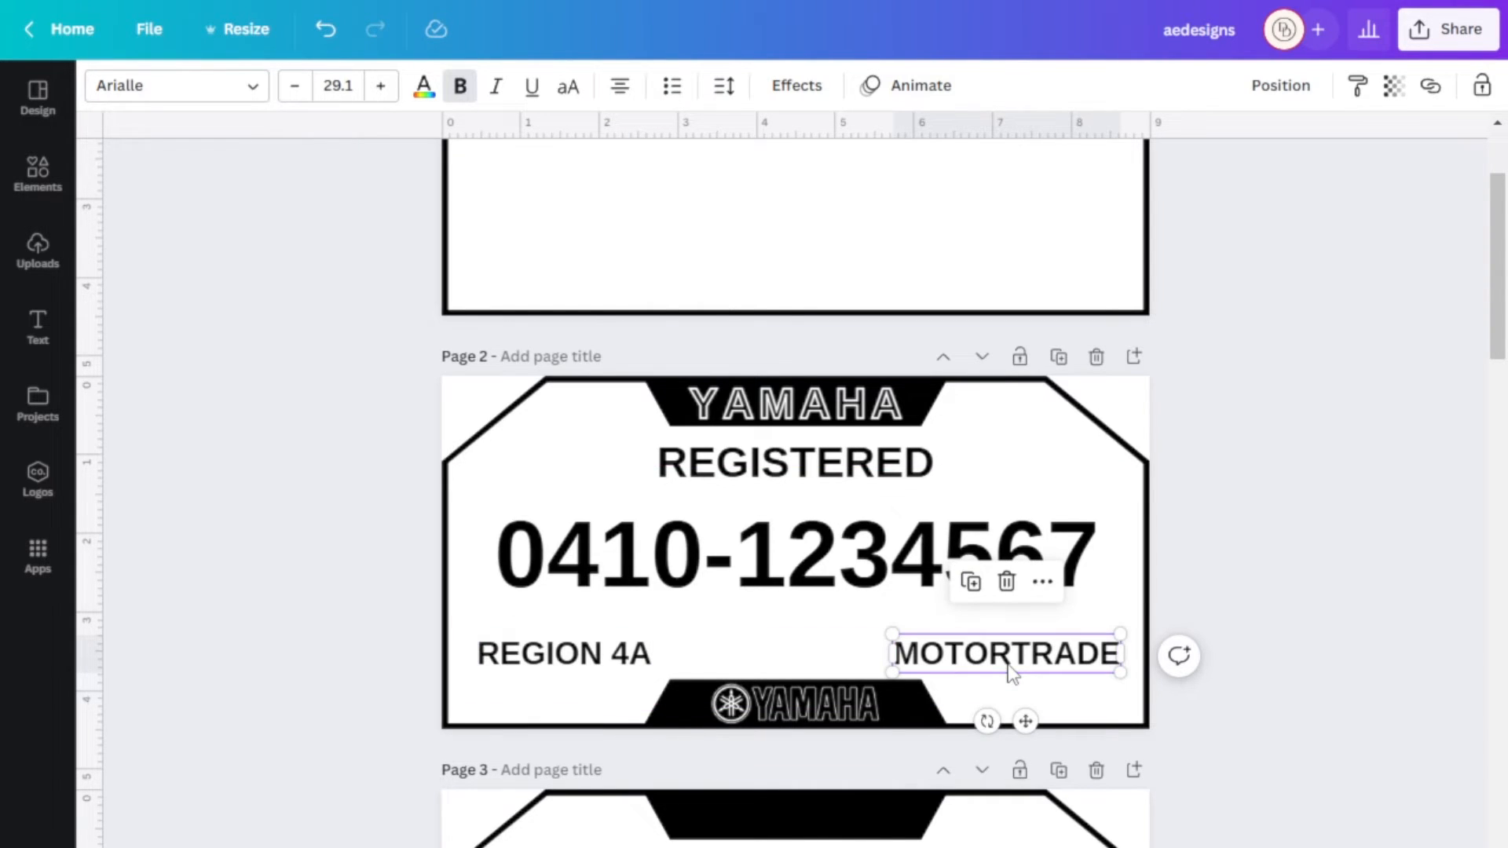
left_click(1256, 583)
left_click(825, 714)
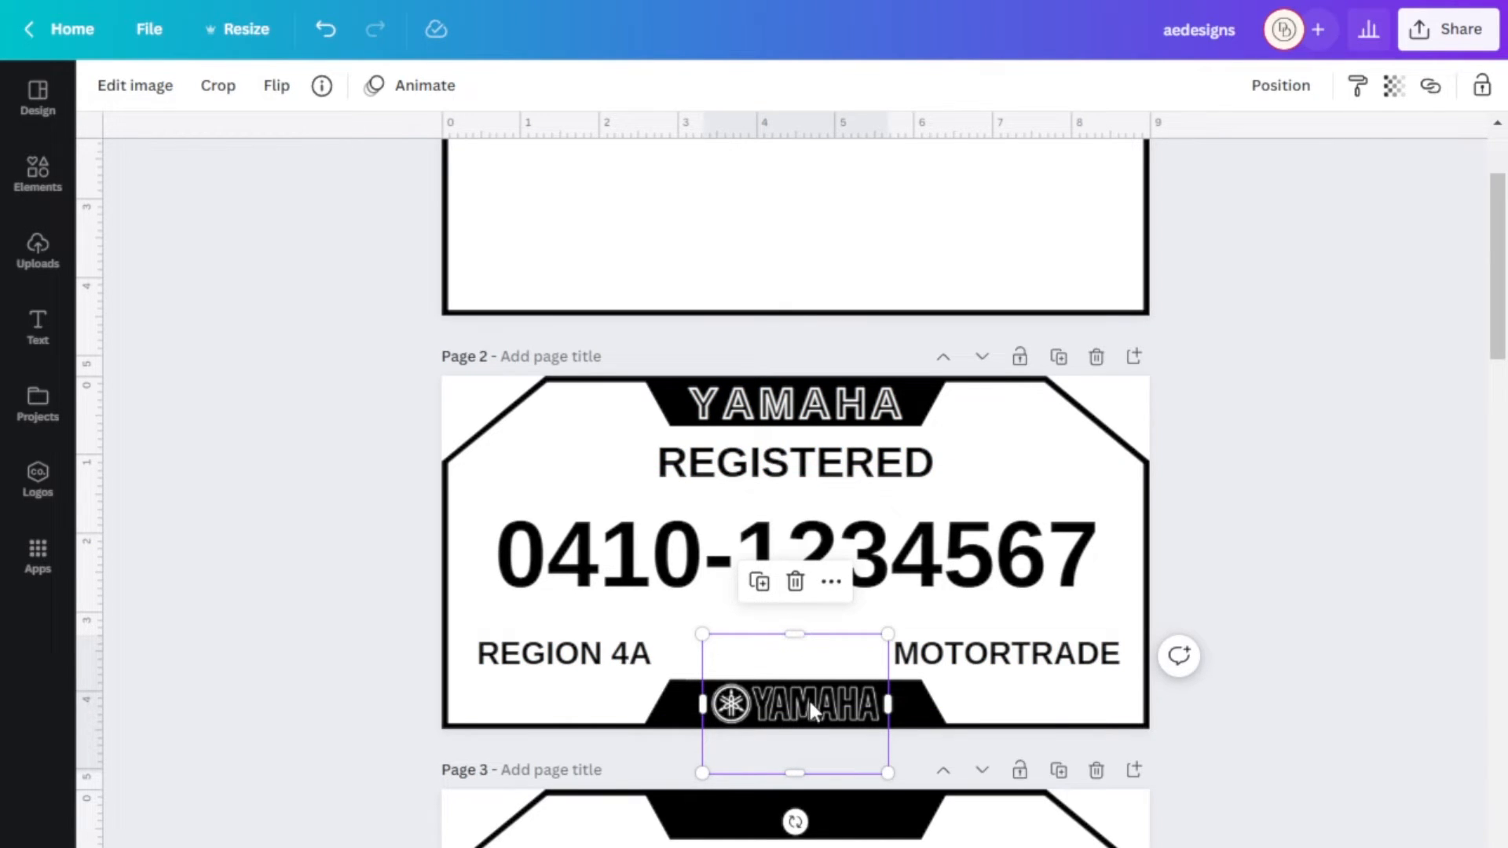
left_click(1256, 553)
left_click(832, 523)
left_click(883, 483)
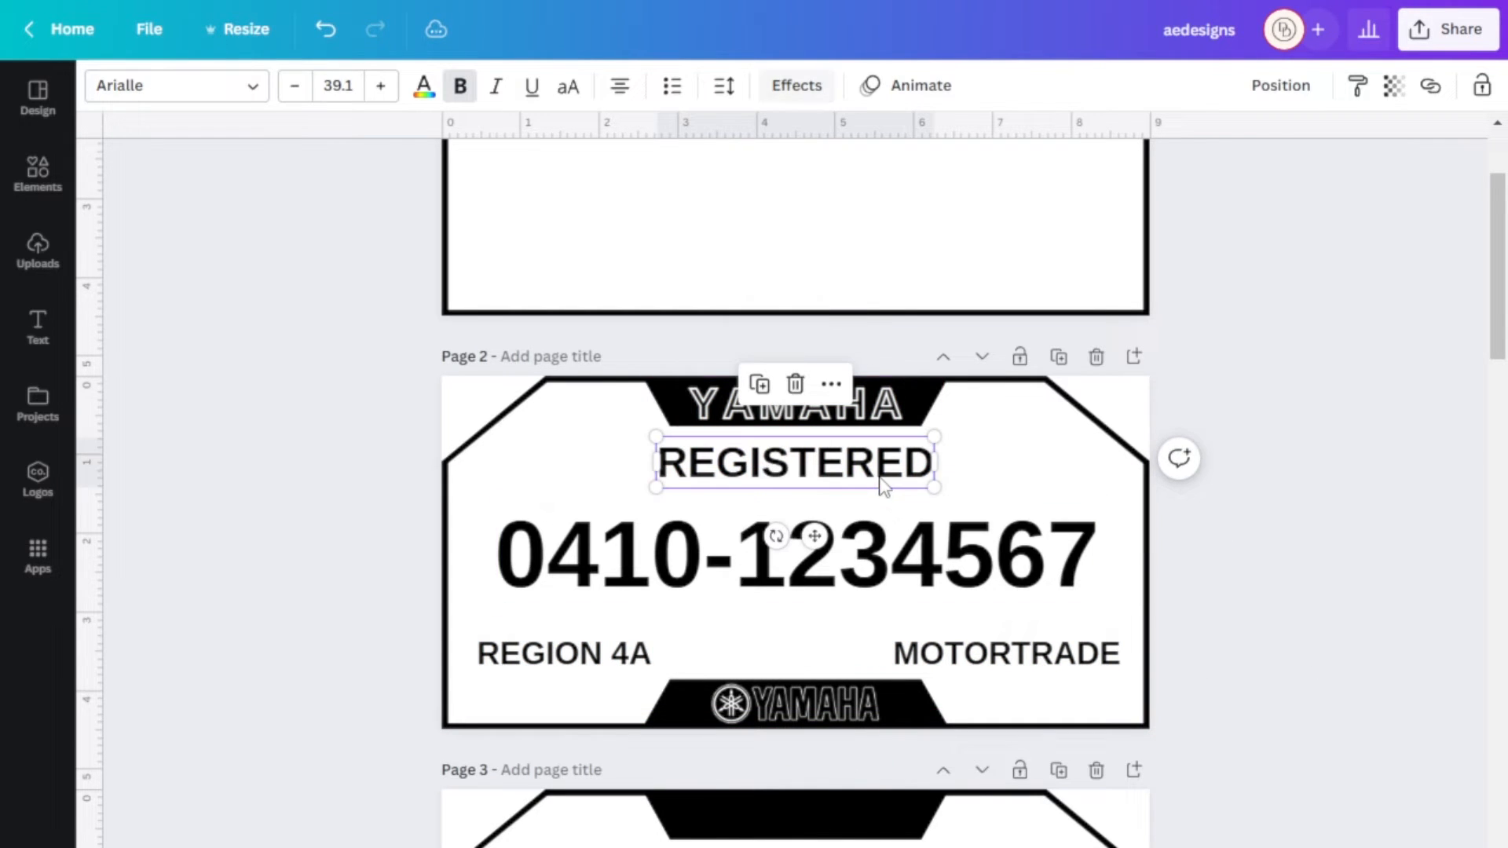
left_click(824, 597)
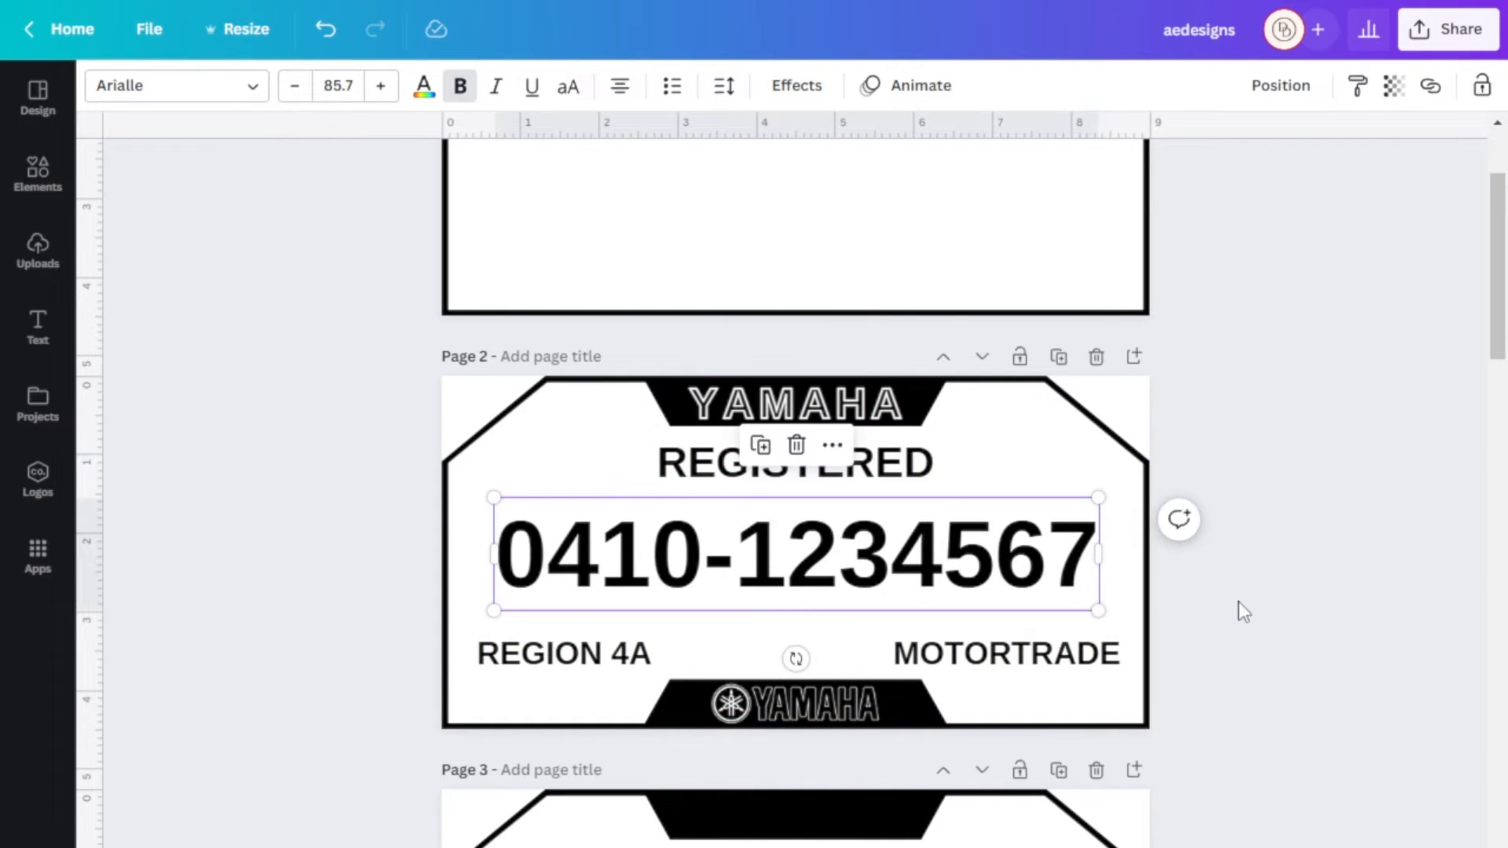
Step: Compare the white plate layout without logos on page 3 with the black version on page 4
scroll(1238, 601, "down", 2)
scroll(620, 711, "down", 2)
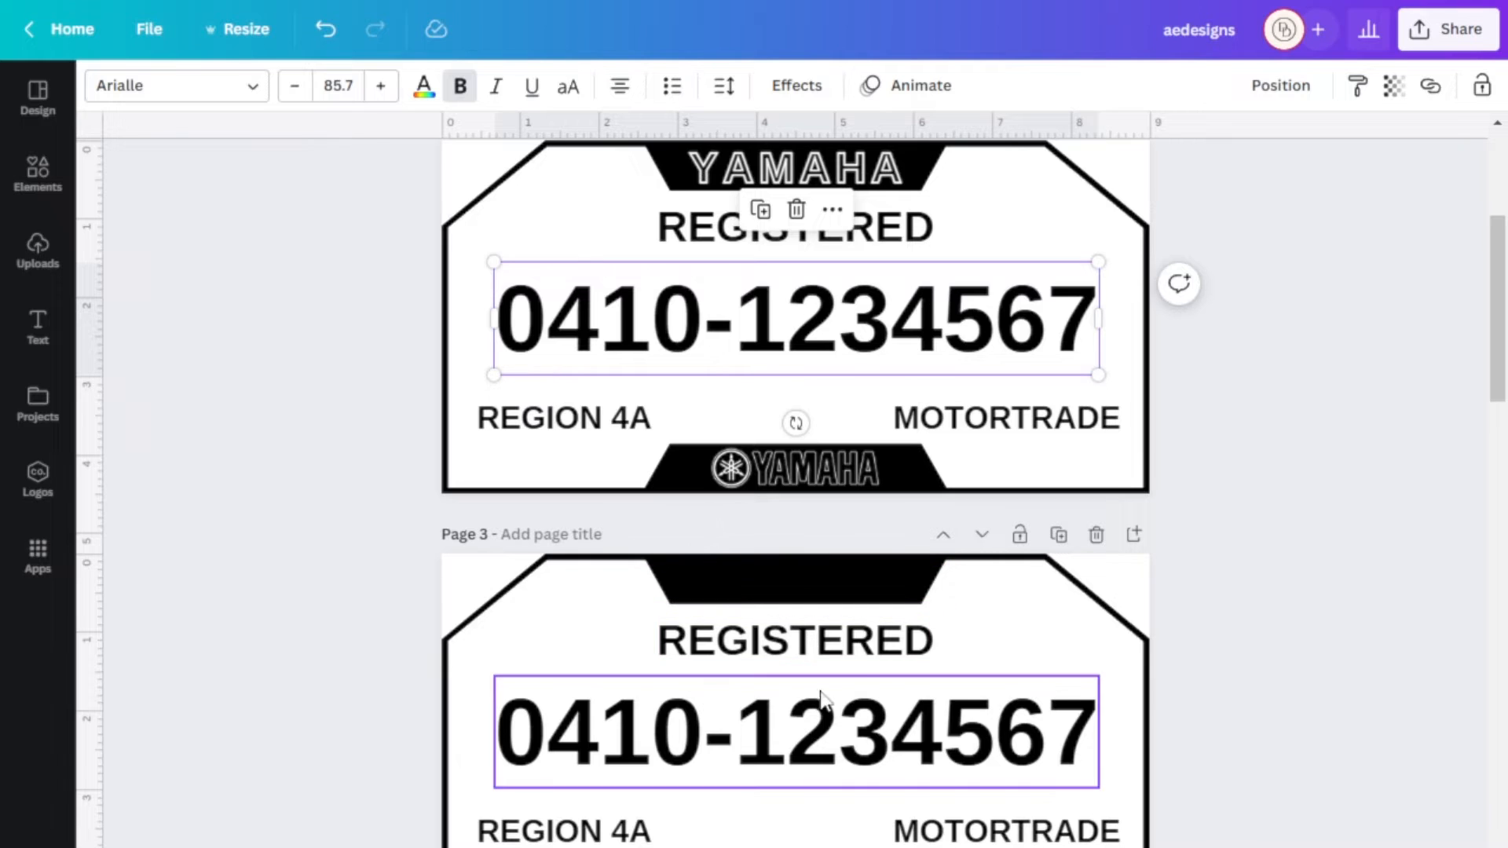
scroll(1180, 639, "down", 5)
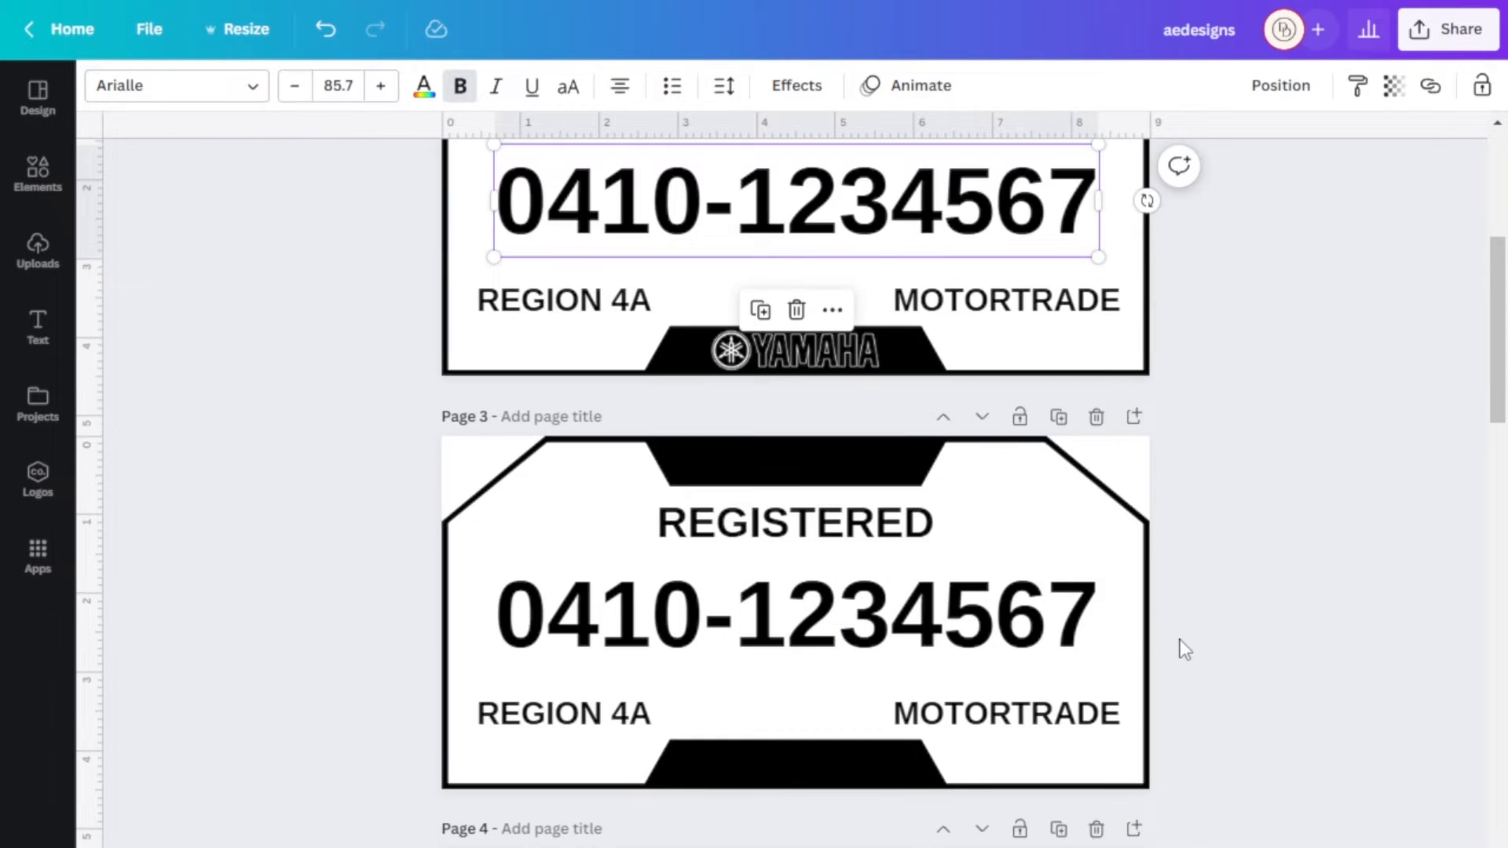
scroll(1179, 639, "down", 2)
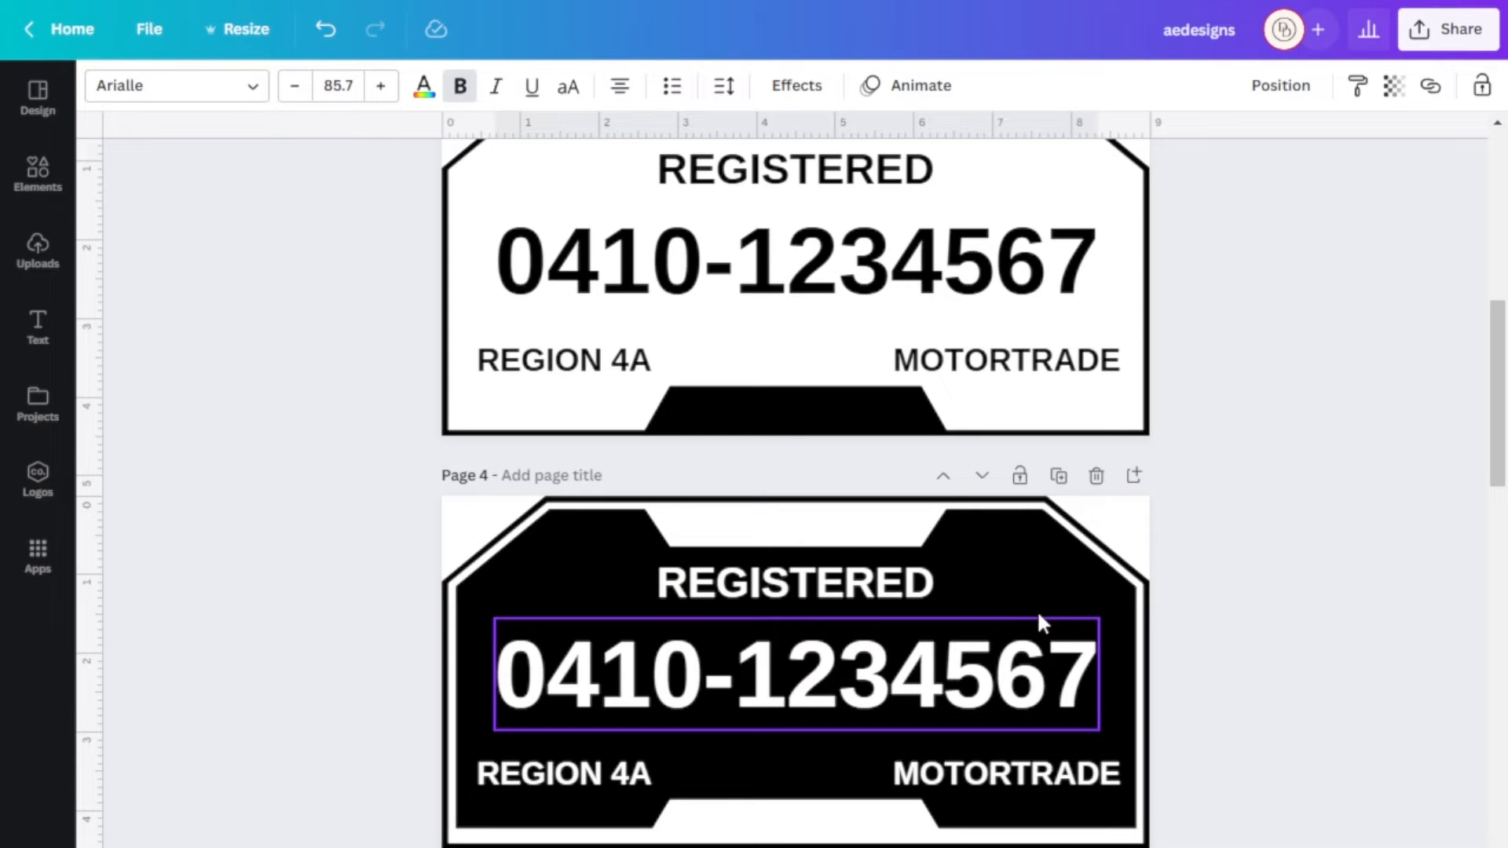
scroll(1037, 609, "up", 6)
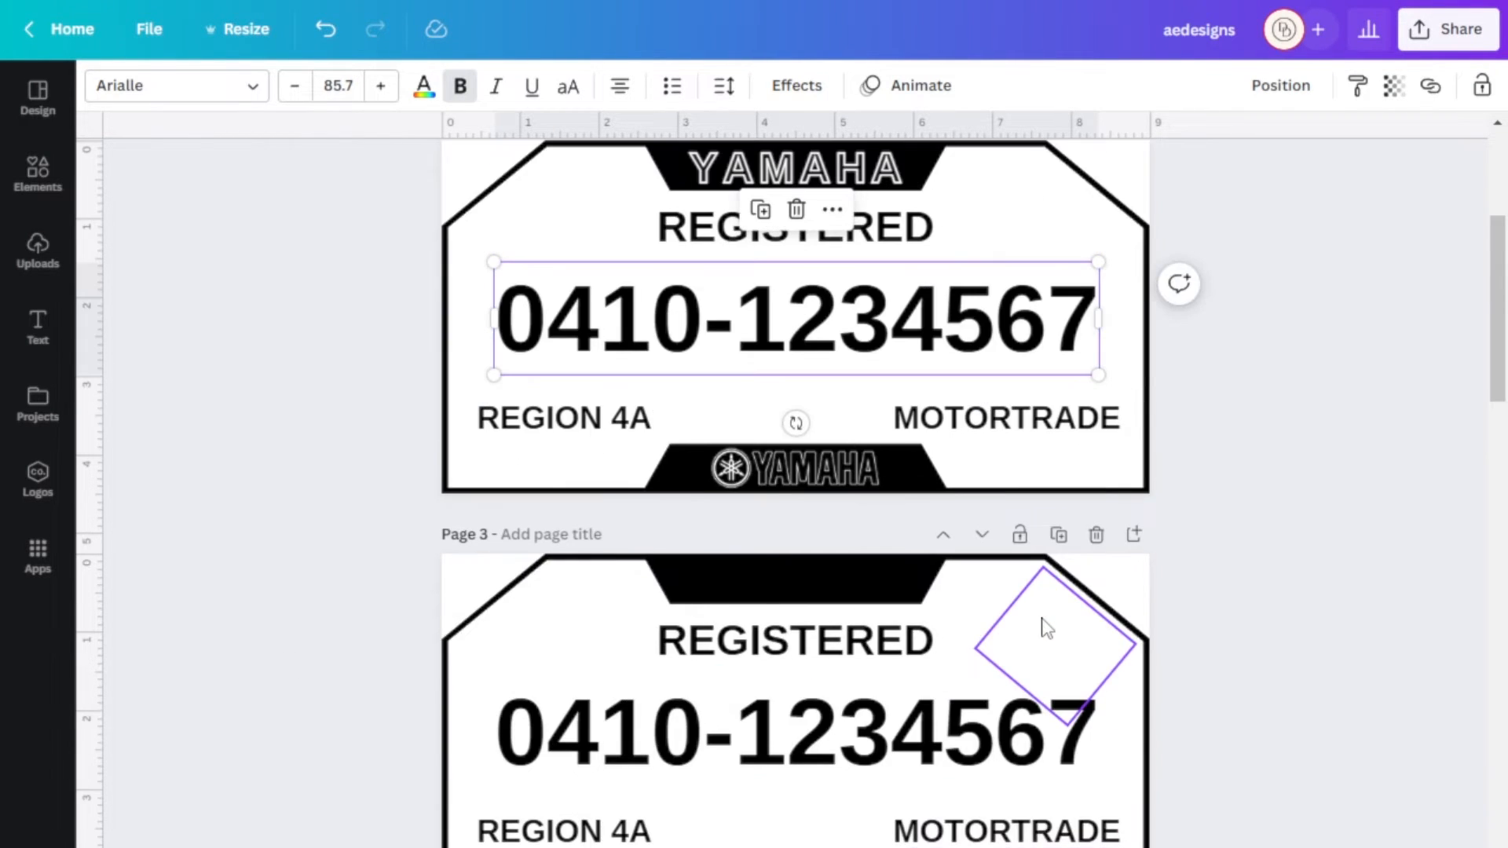
scroll(1047, 628, "down", 3)
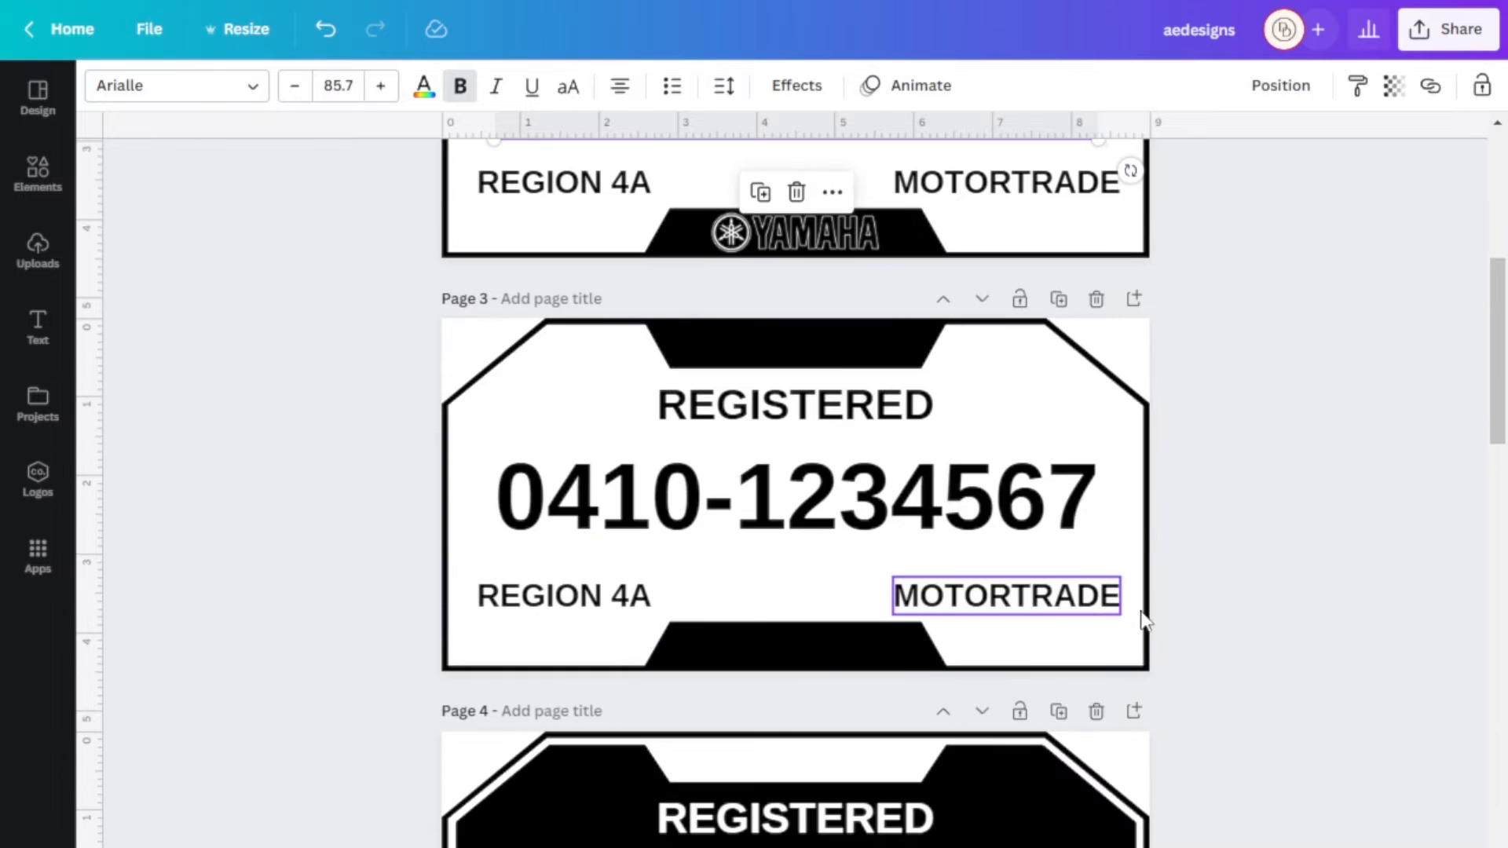
left_click(1210, 621)
scroll(1206, 612, "down", 6)
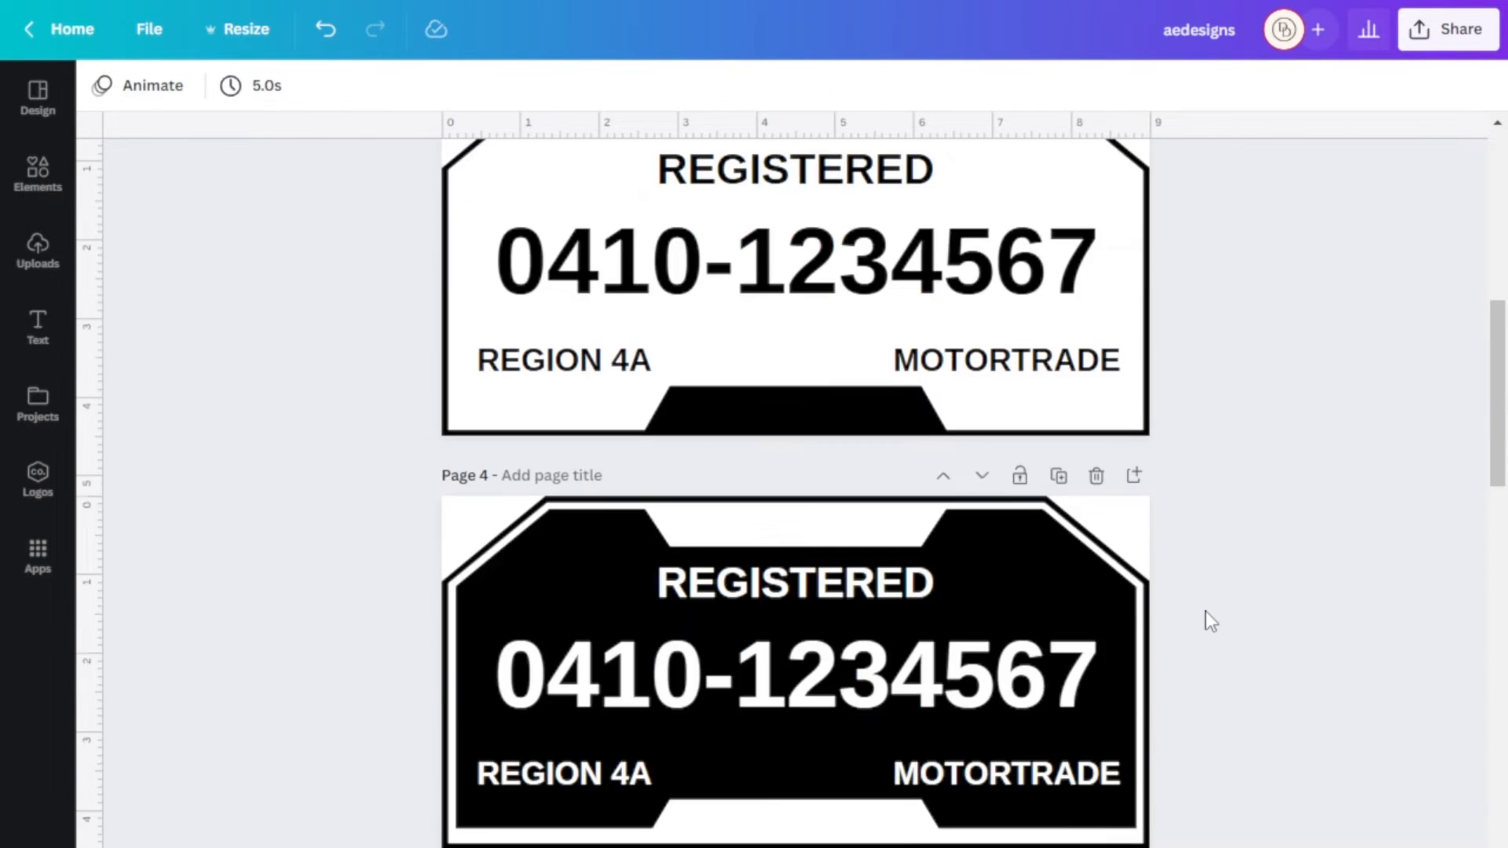
Step: Review the logo variants of the black plate on pages 5 to 9, from FAKE NMAX to Yamaha
scroll(1206, 611, "down", 3)
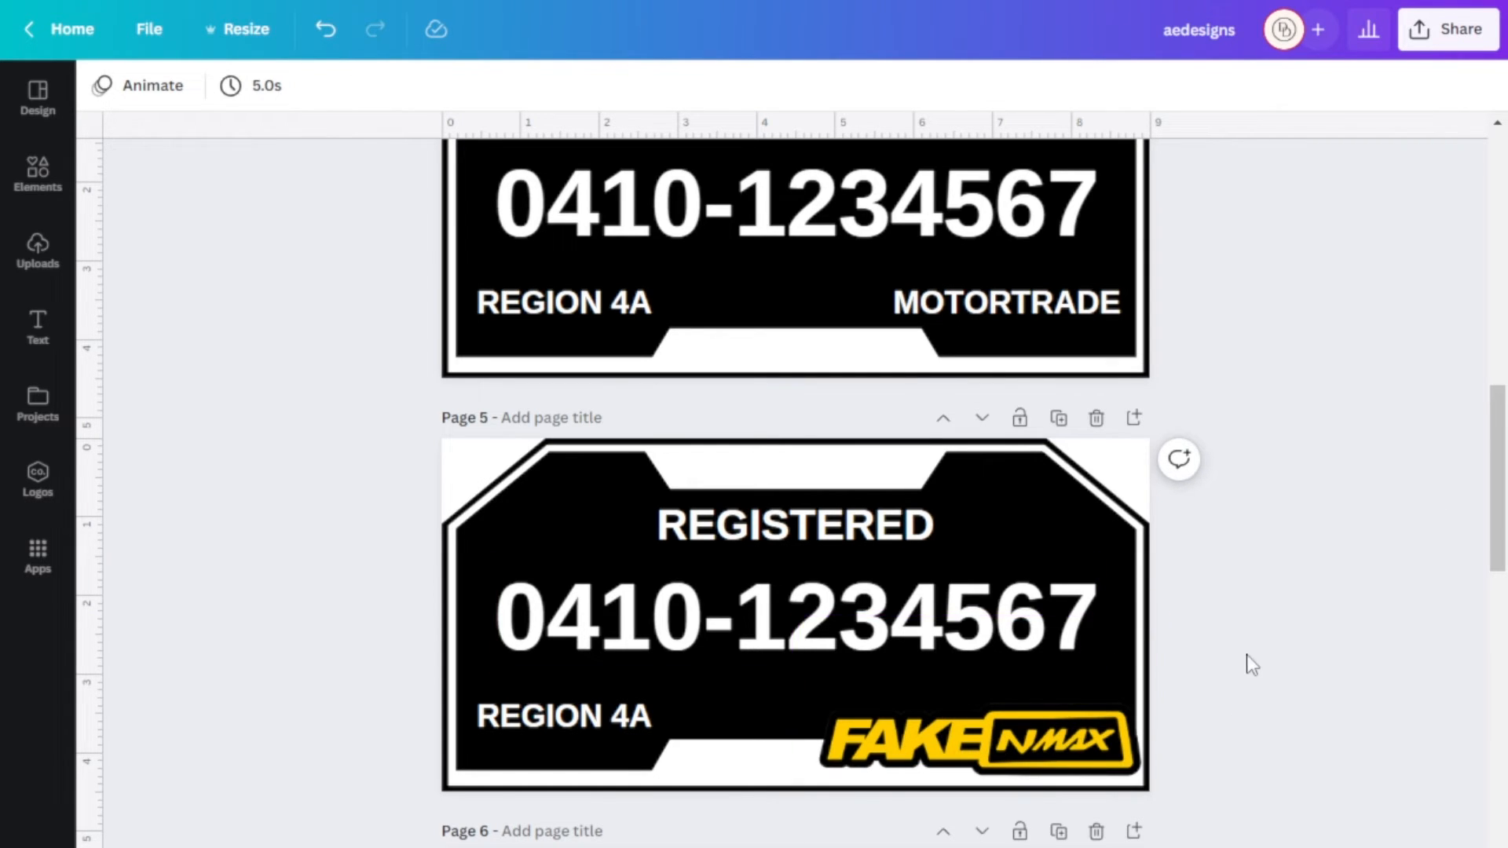
scroll(1246, 654, "down", 5)
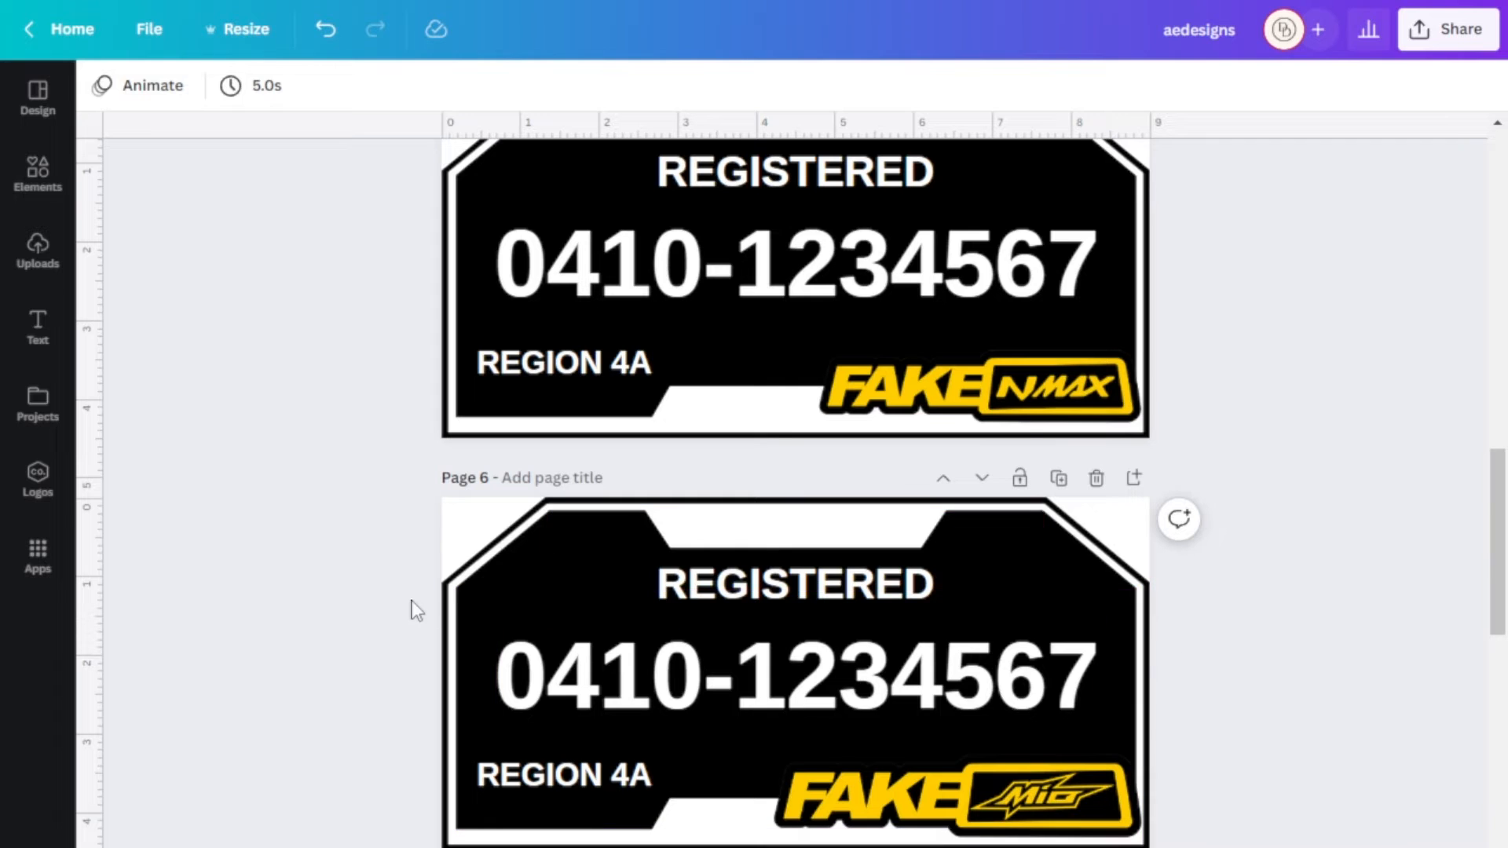
scroll(1205, 718, "down", 5)
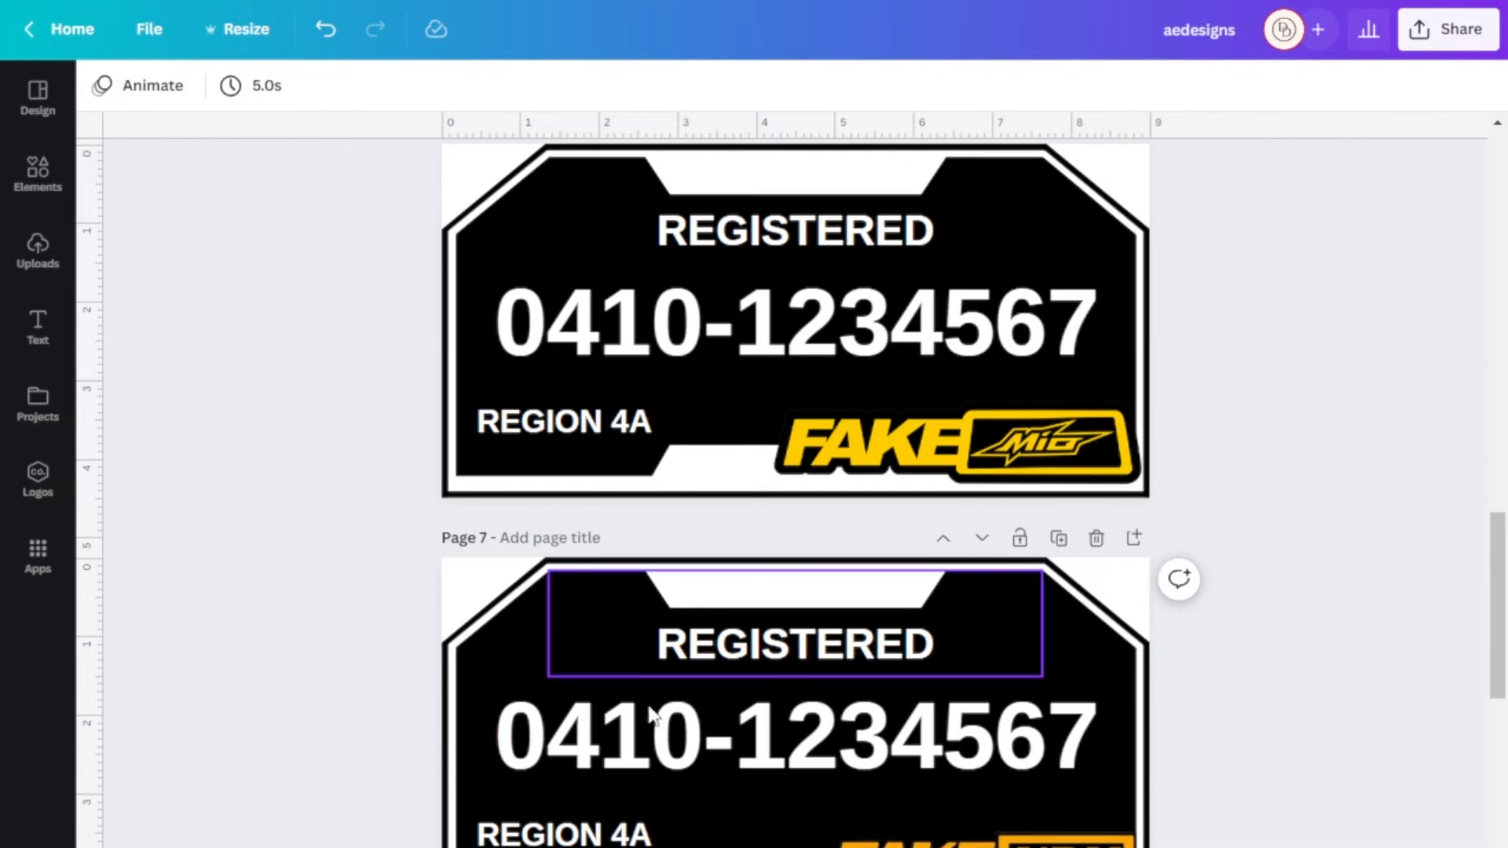
scroll(1025, 833, "down", 2)
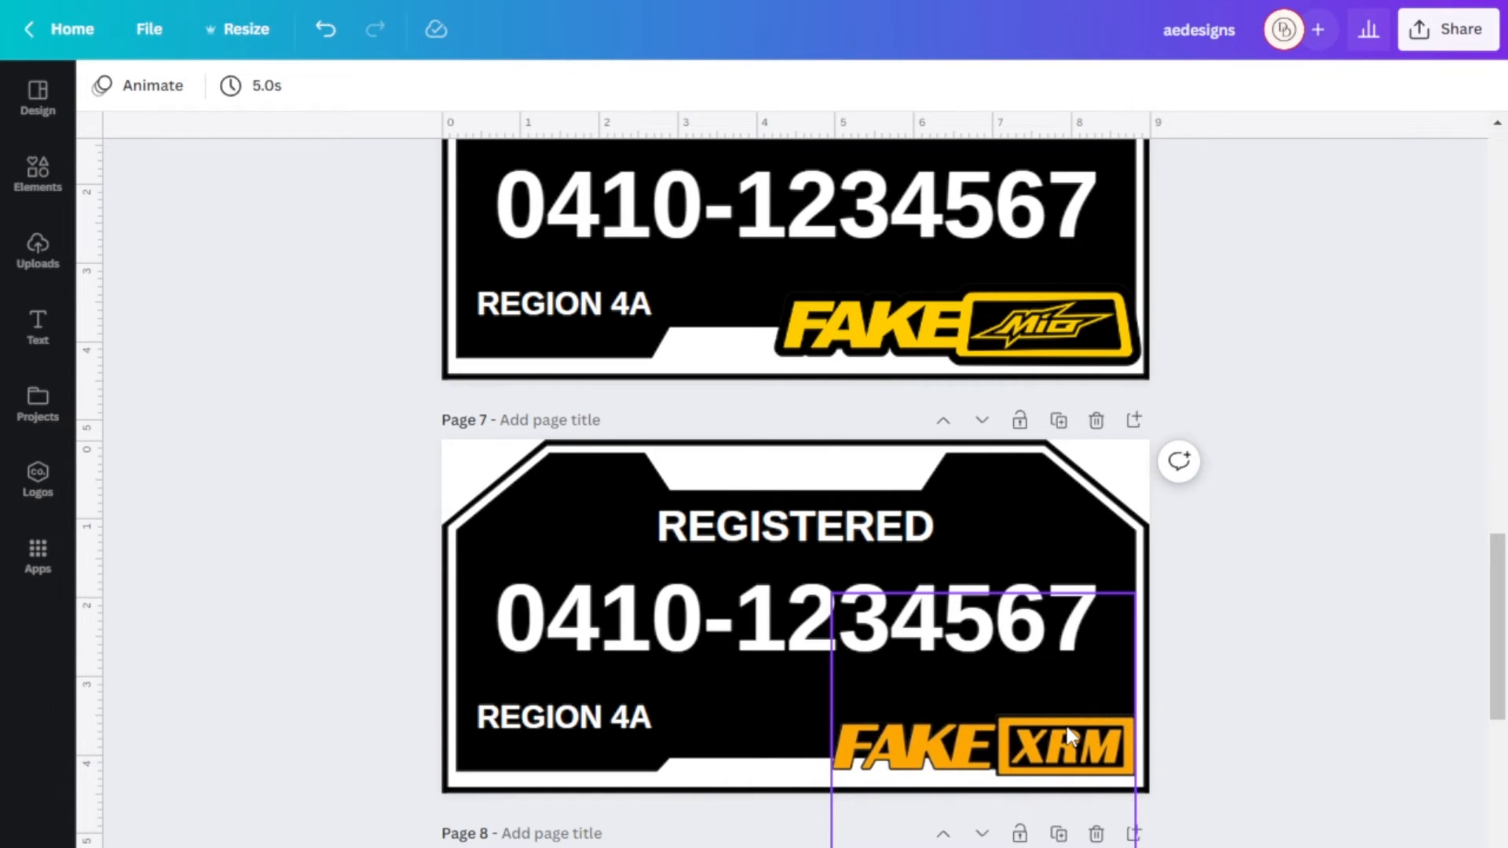
scroll(1194, 743, "down", 2)
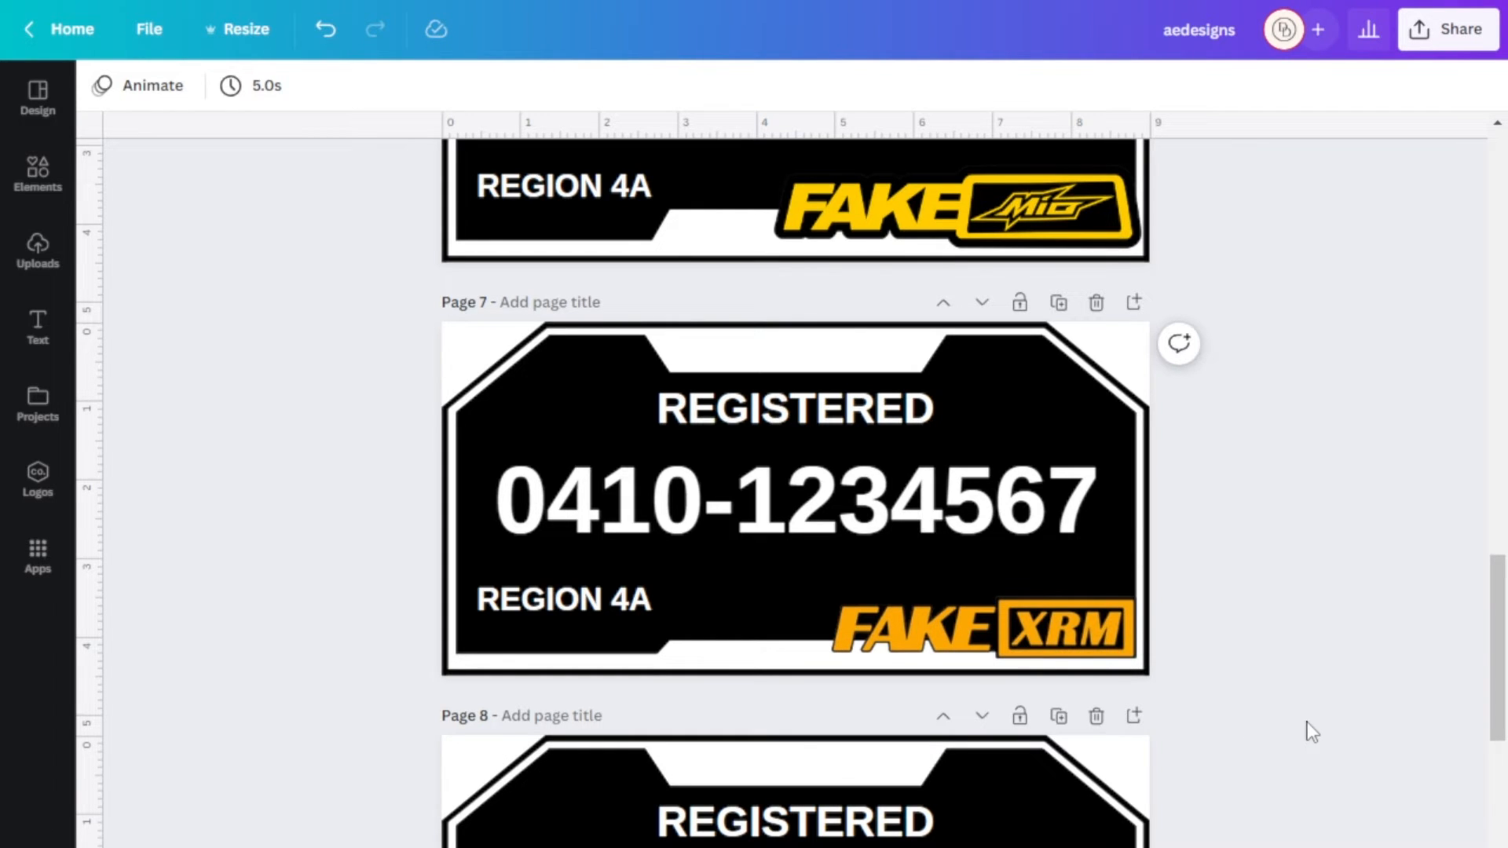
scroll(1310, 730, "down", 4)
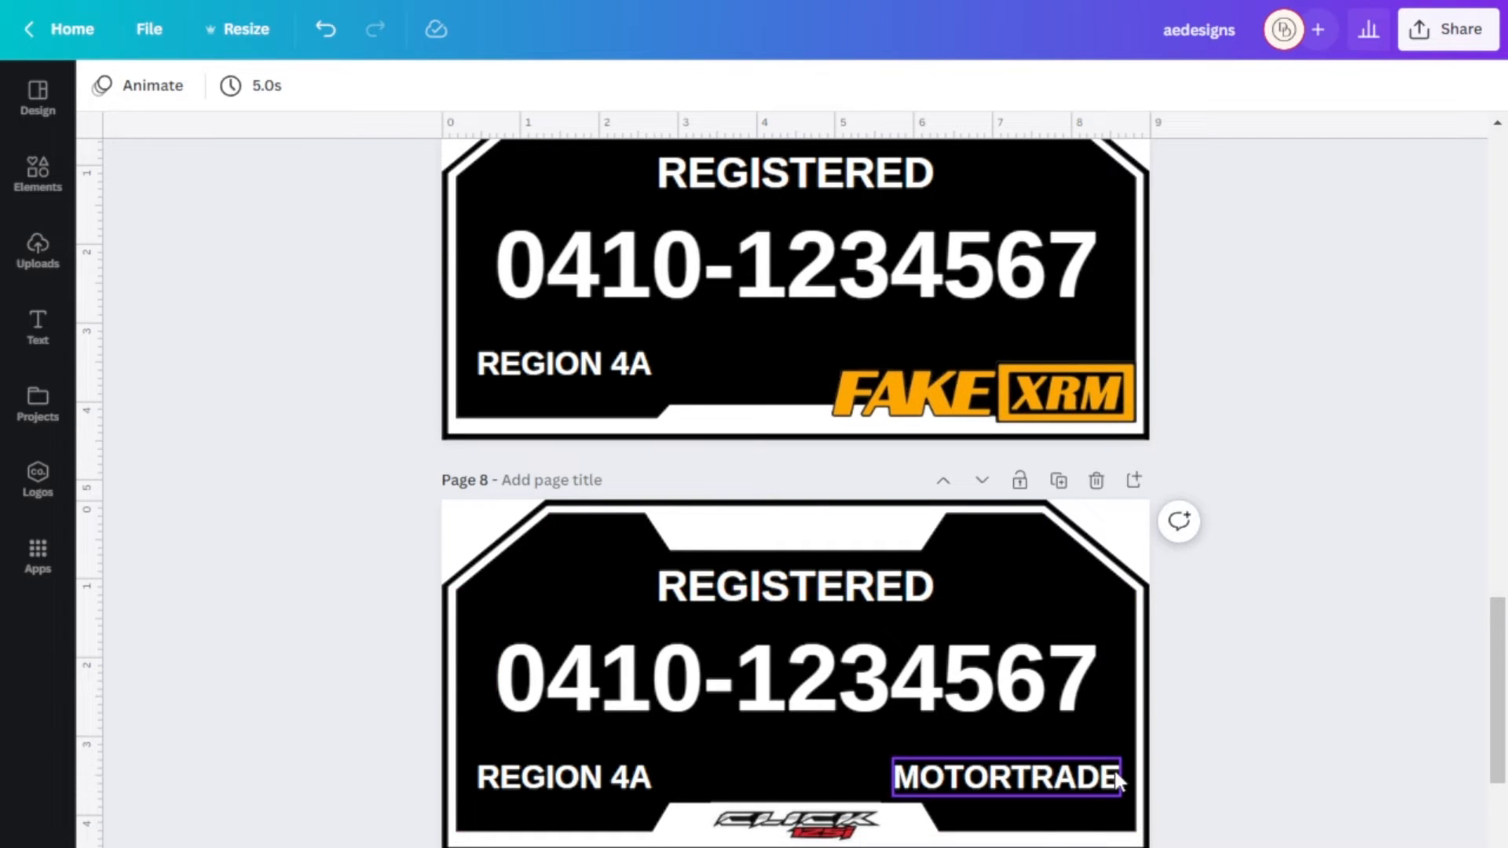
scroll(1117, 773, "down", 2)
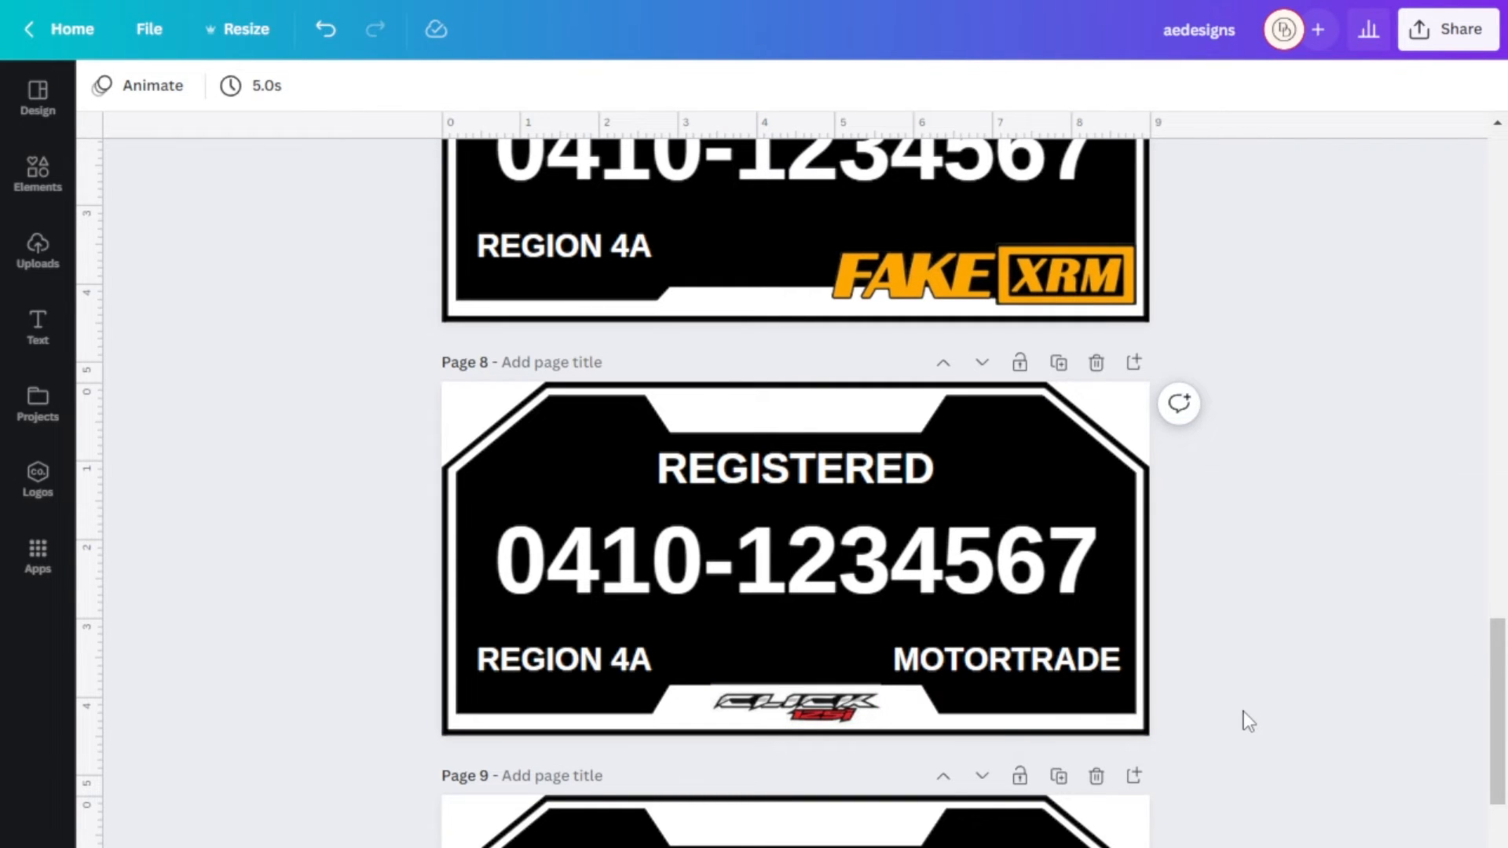
scroll(1249, 721, "down", 5)
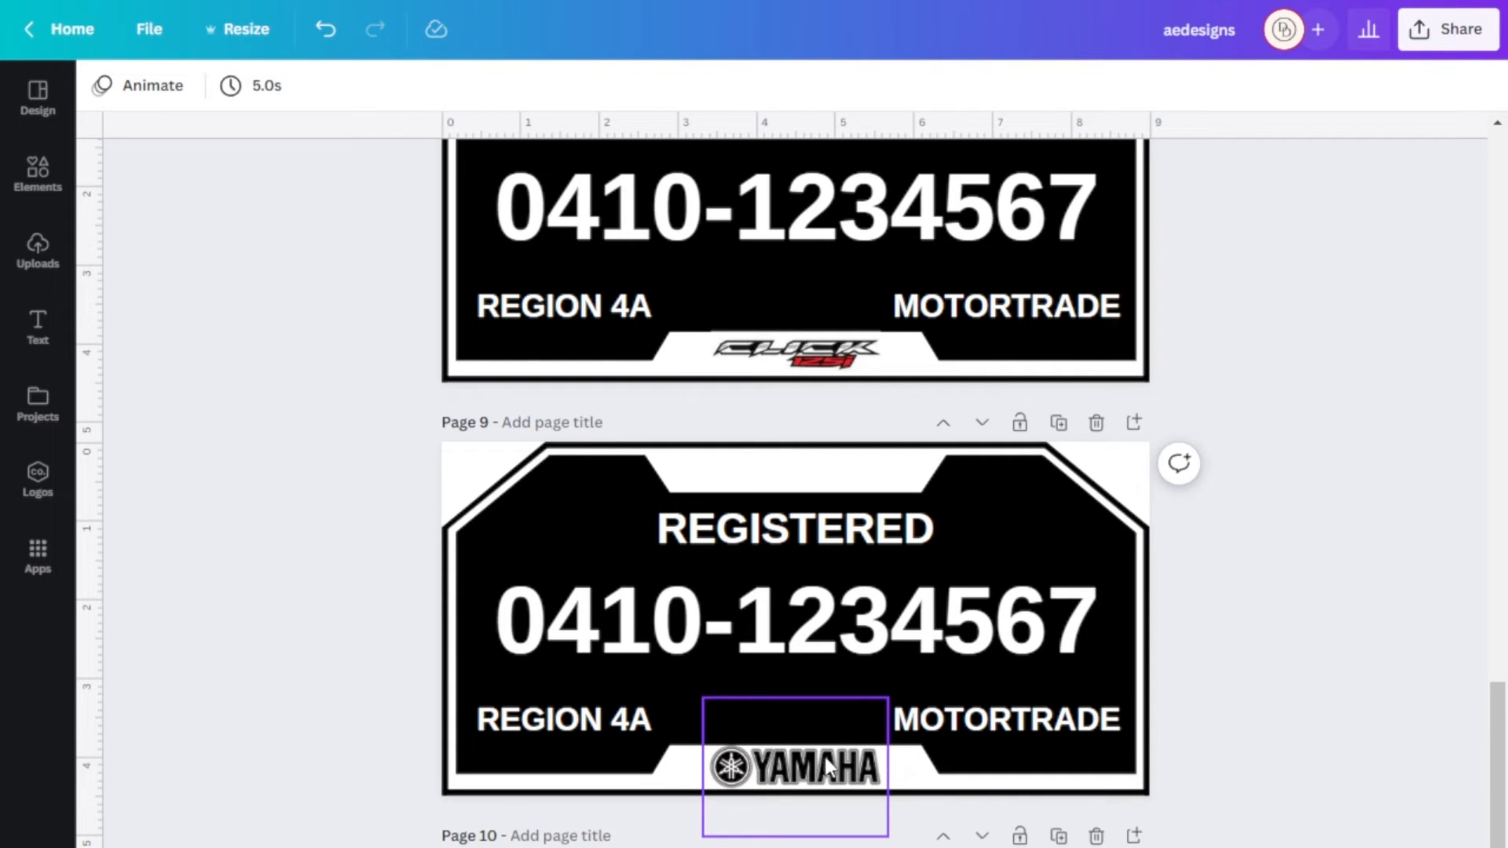
scroll(1237, 683, "down", 3)
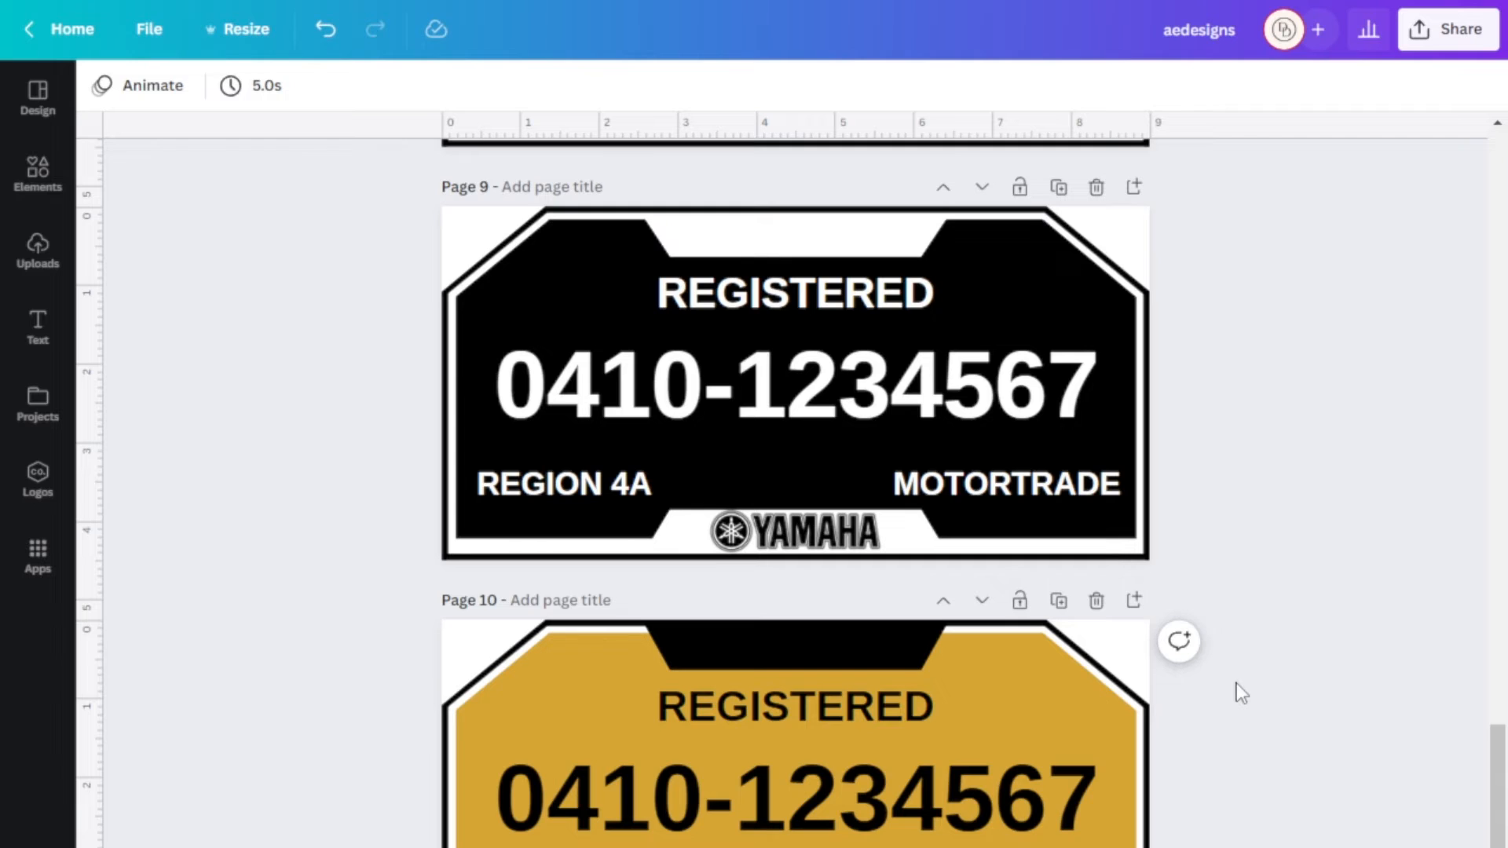
Step: Check the gold background shape's fill and the plate number's text colour options on page 10, then view page 11
scroll(1237, 682, "down", 2)
left_click(493, 605)
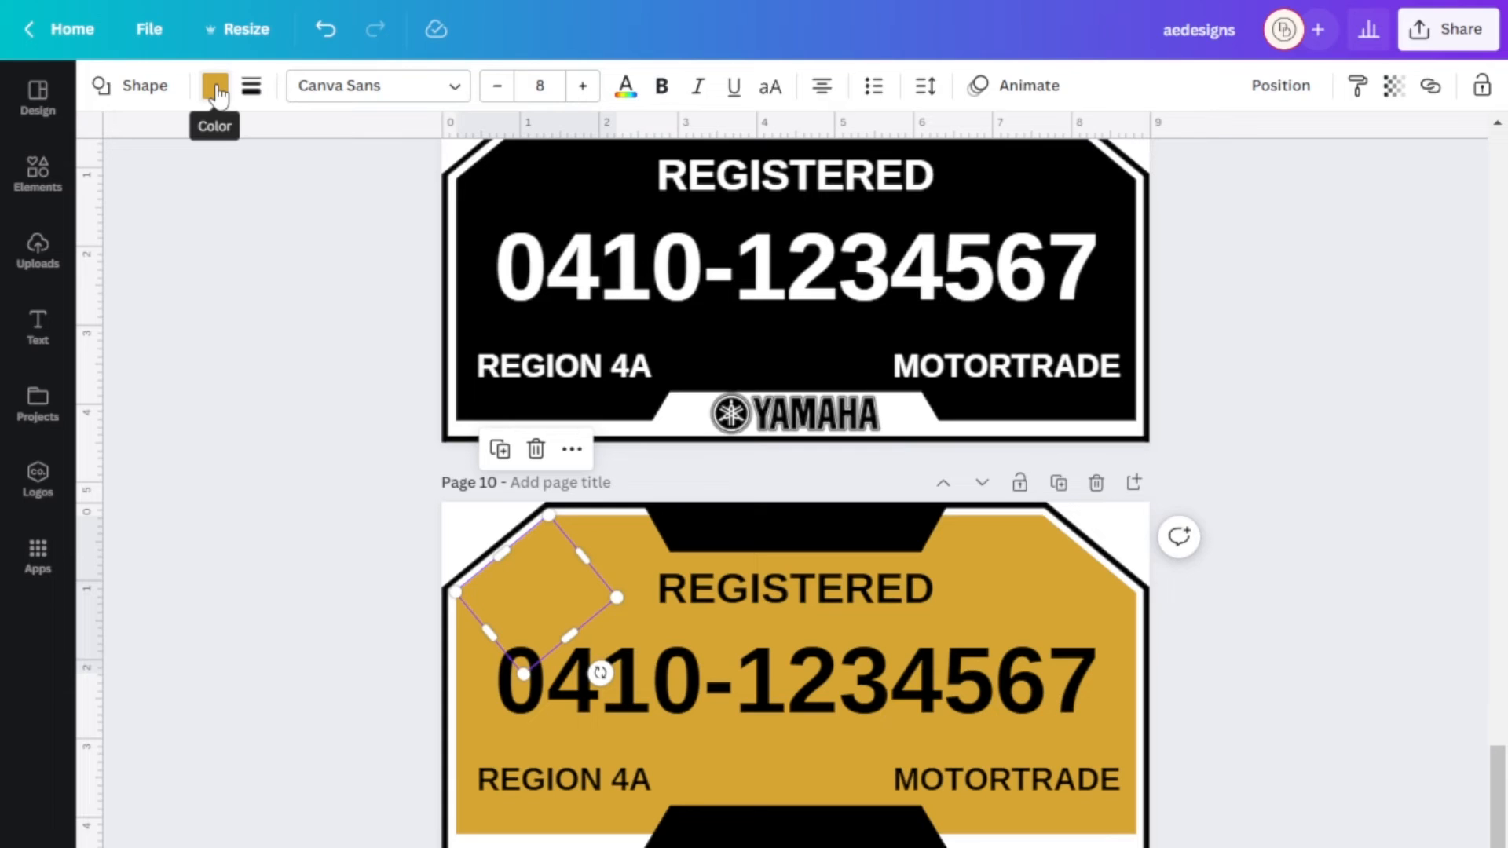
left_click(476, 720)
left_click(578, 691)
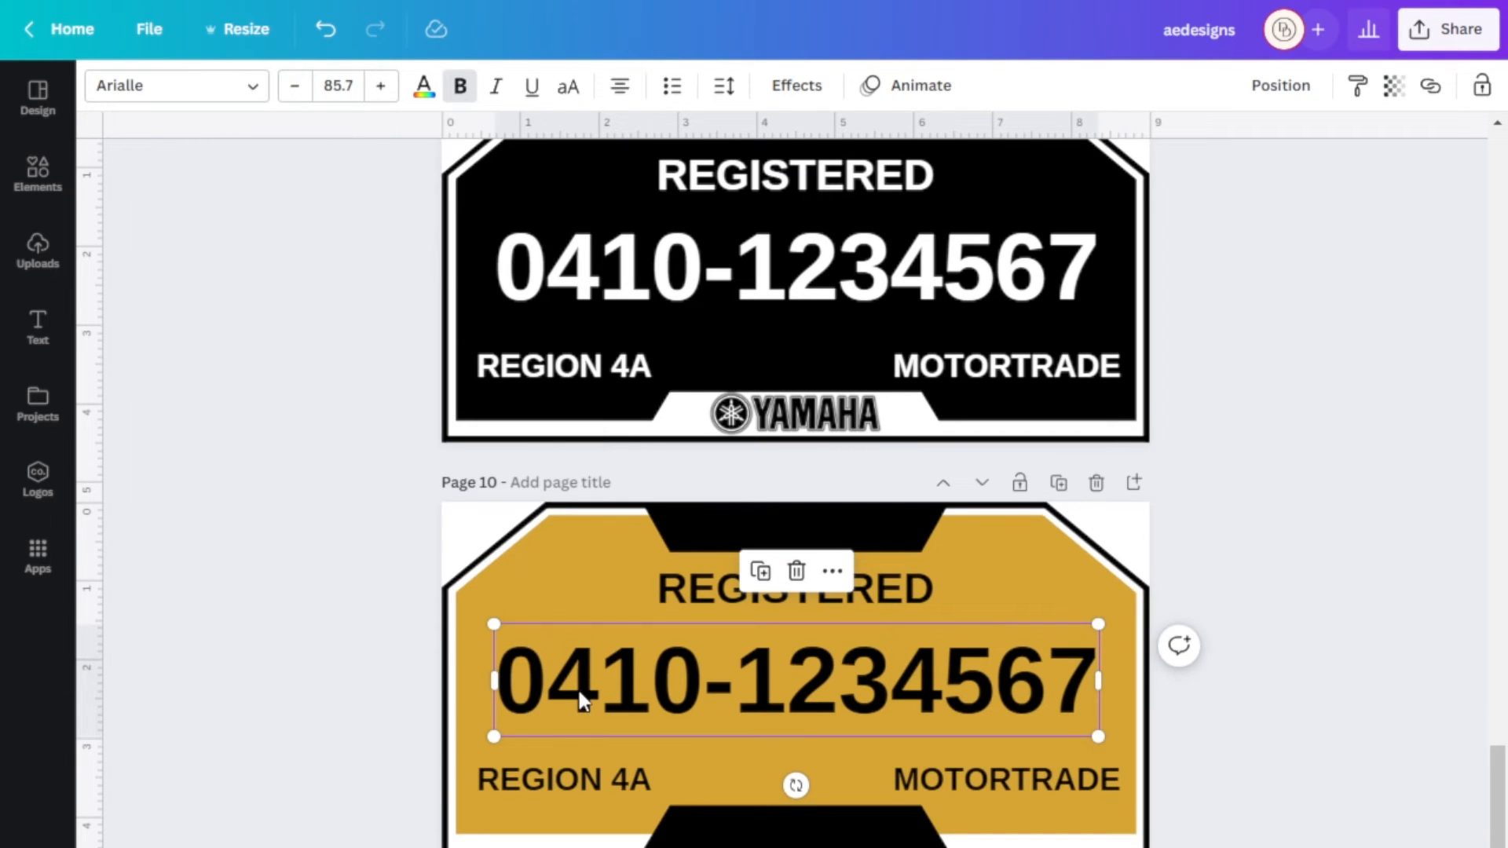
left_click(423, 85)
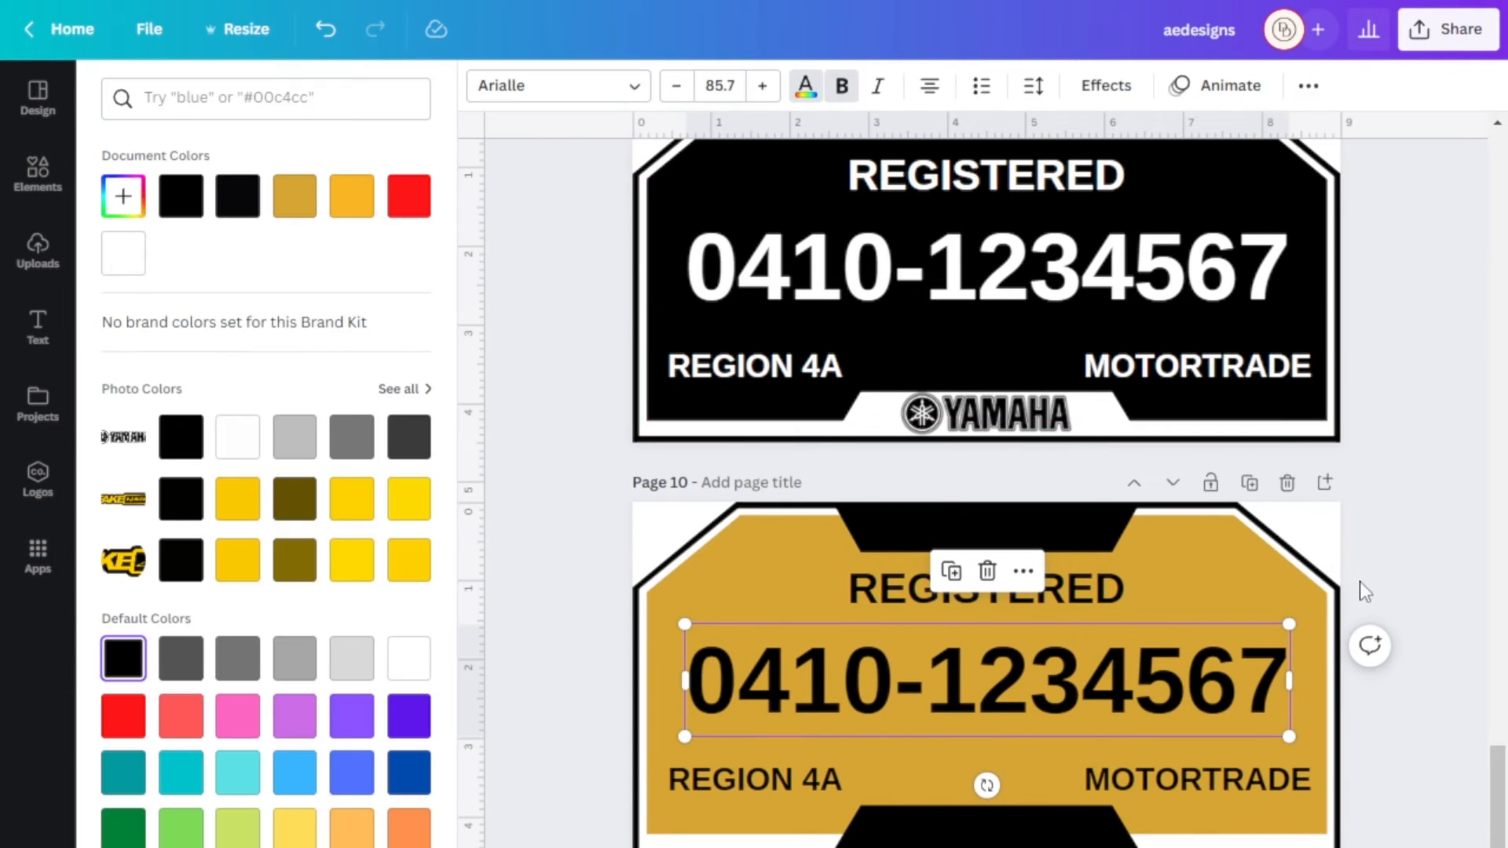
key("Escape")
scroll(1293, 614, "down", 2)
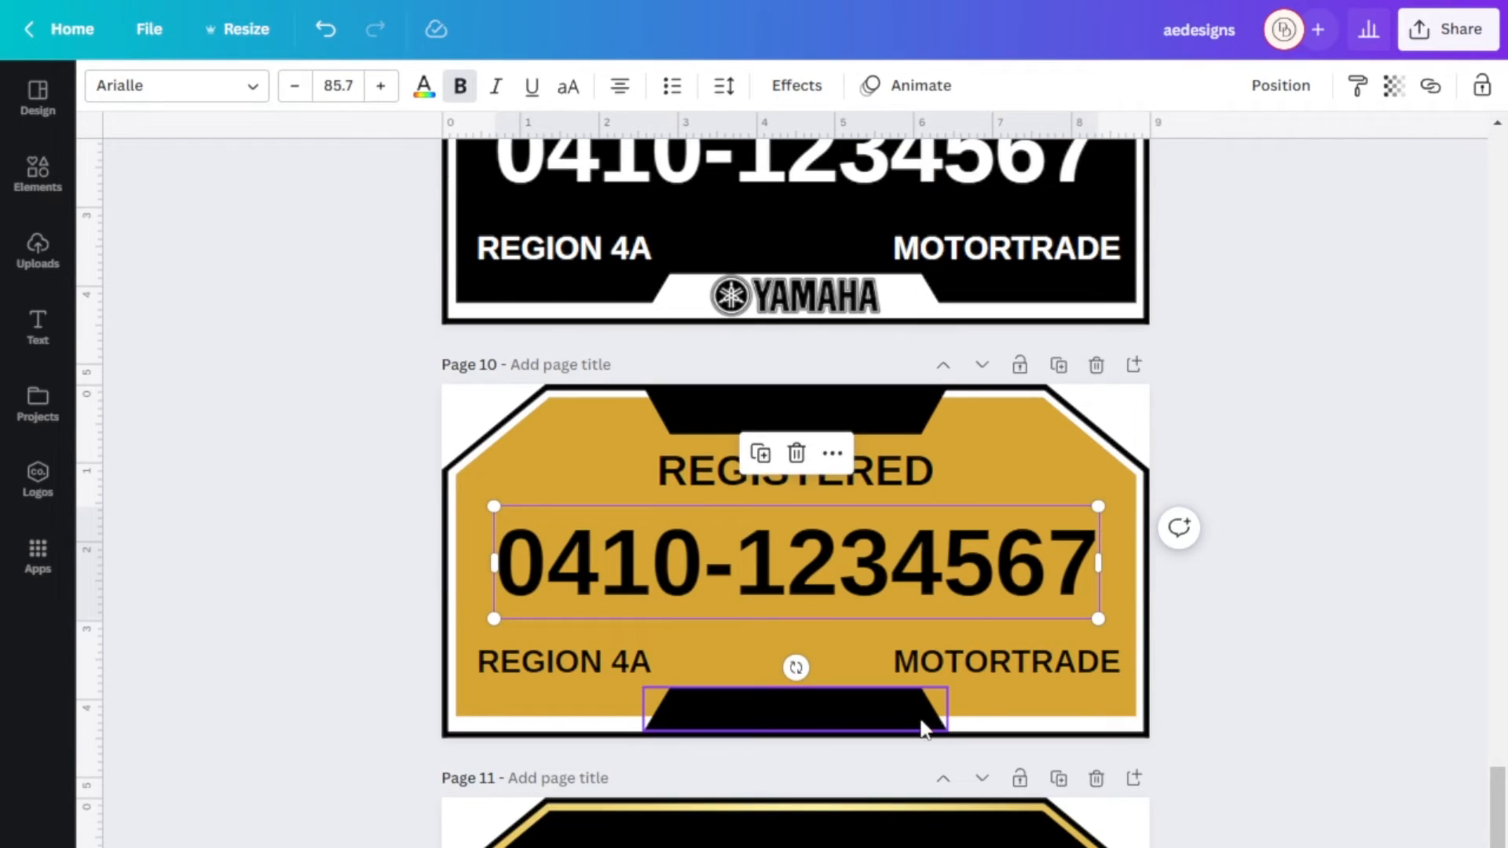
scroll(1211, 708, "down", 3)
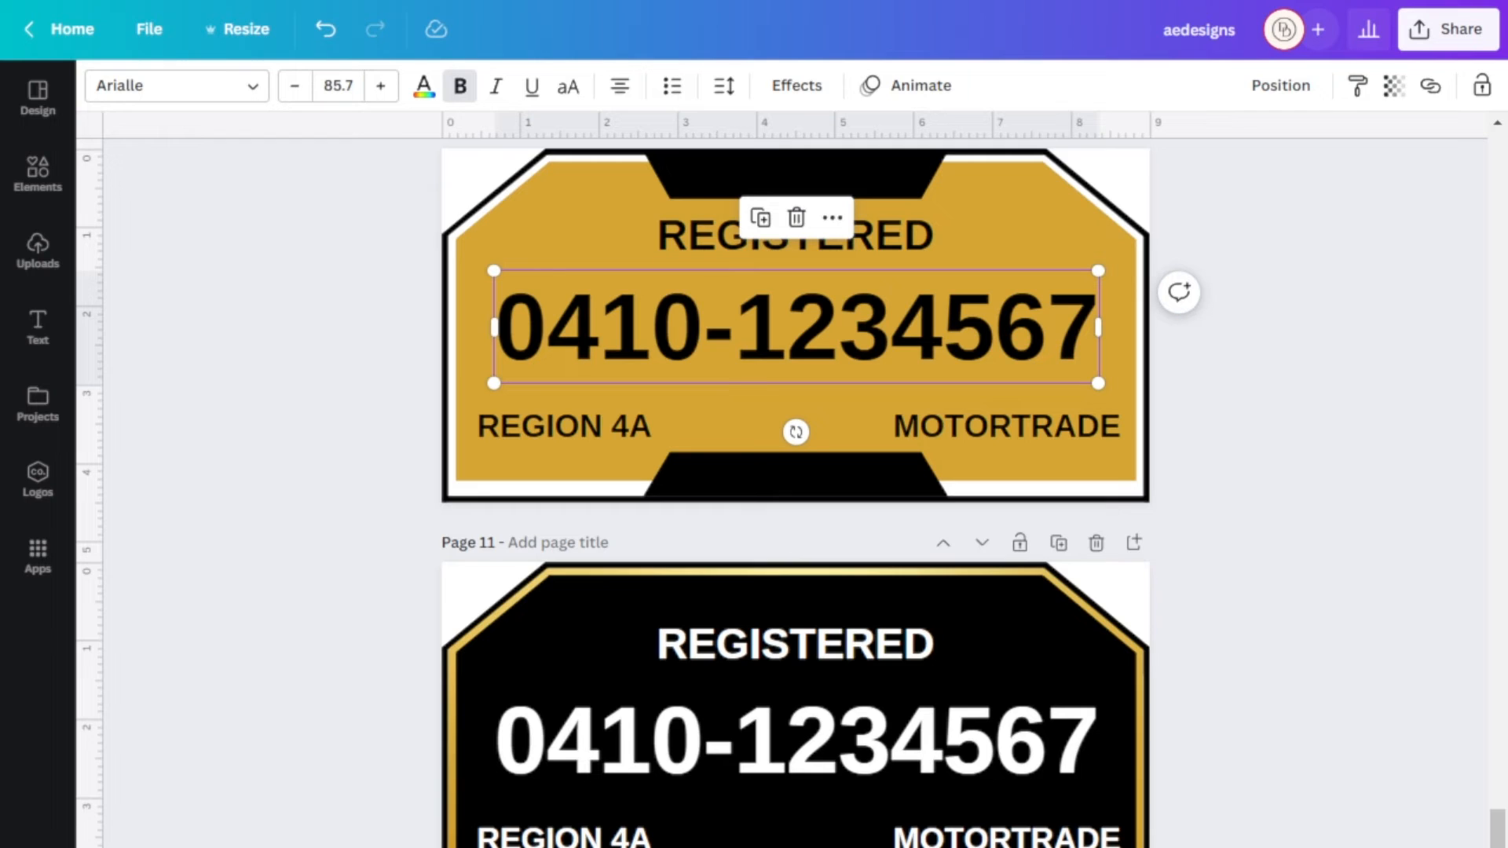
Step: Examine the black-and-gold plate on page 11 and compare it with the red personalised name plate on page 12
left_click(1060, 675)
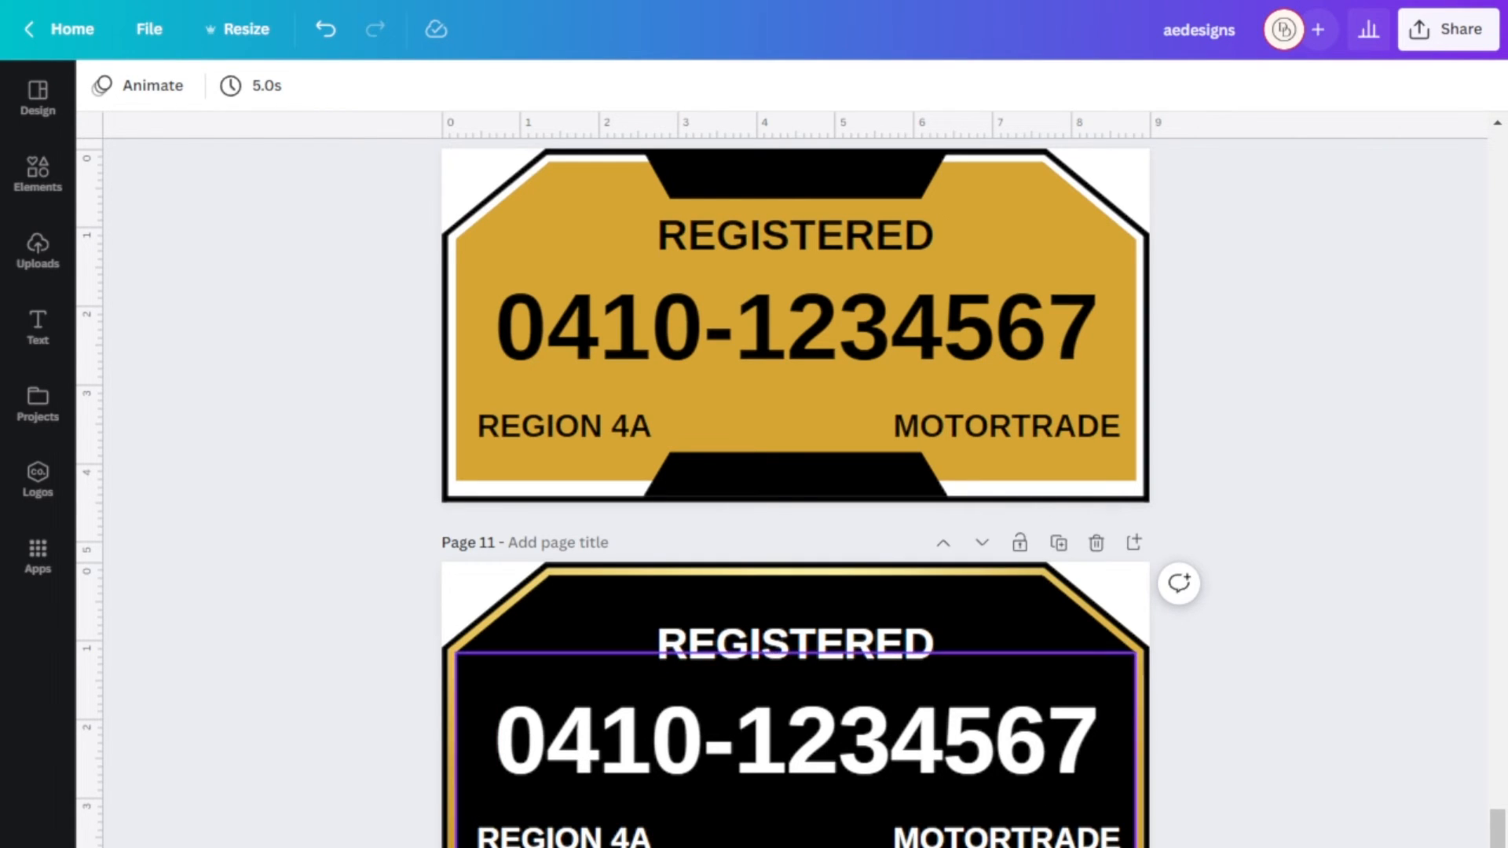
scroll(1303, 846, "down", 2)
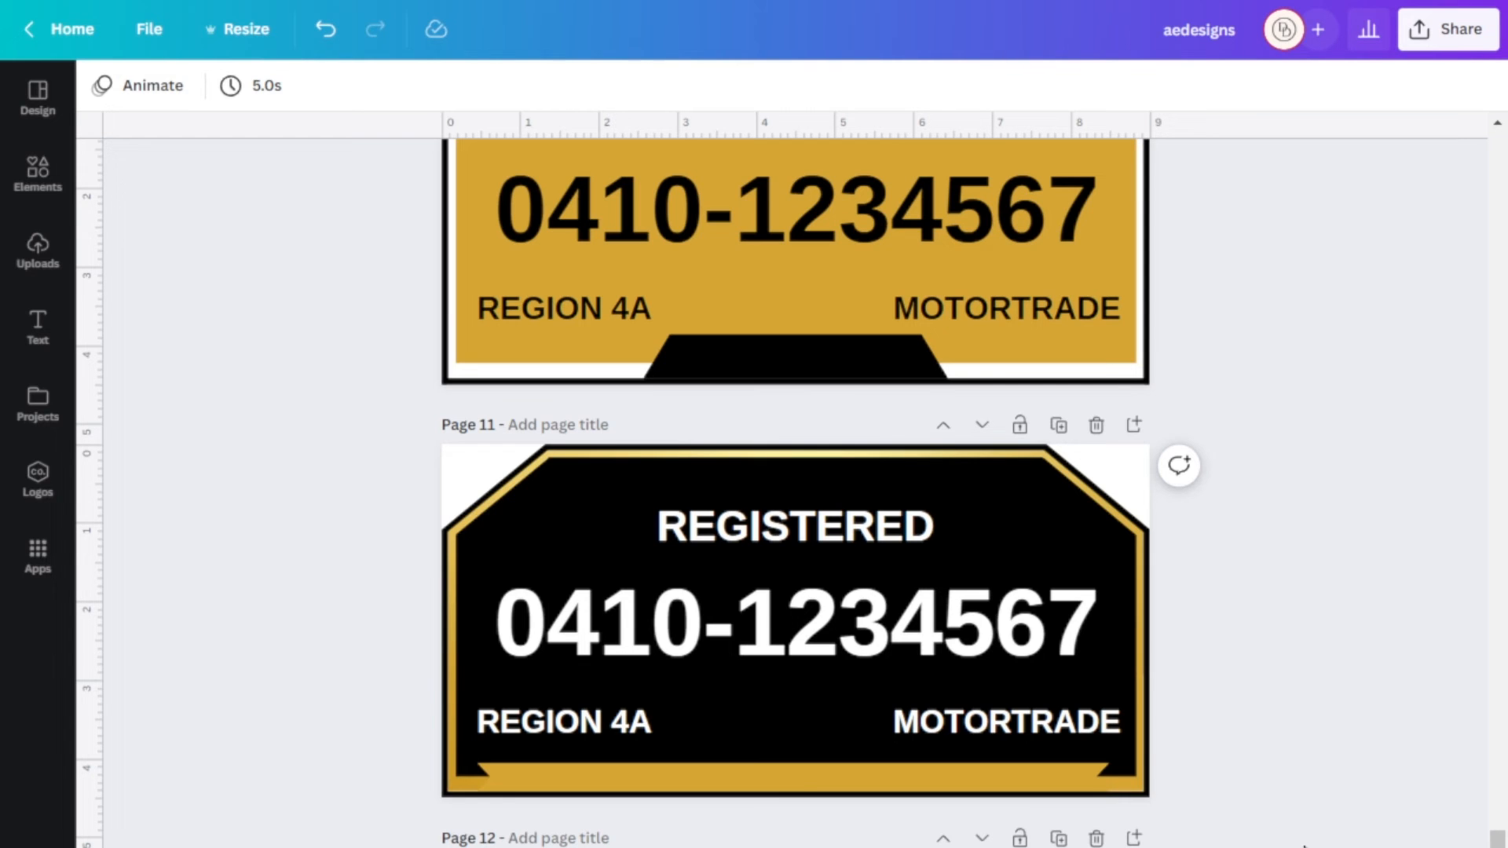
scroll(1304, 785, "down", 5)
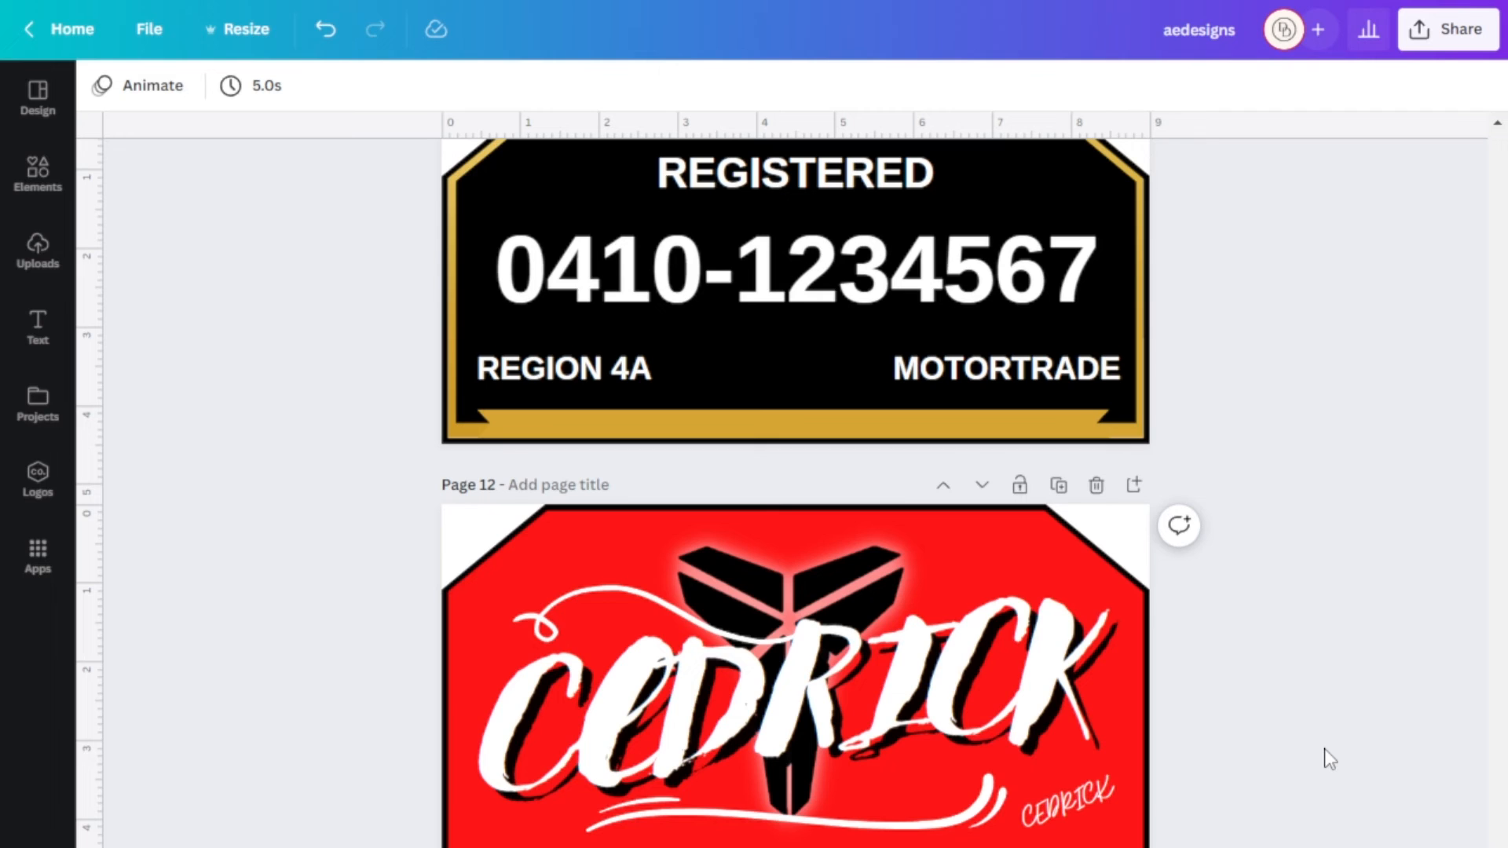
scroll(1325, 749, "down", 2)
scroll(1324, 748, "up", 2)
scroll(1324, 749, "down", 2)
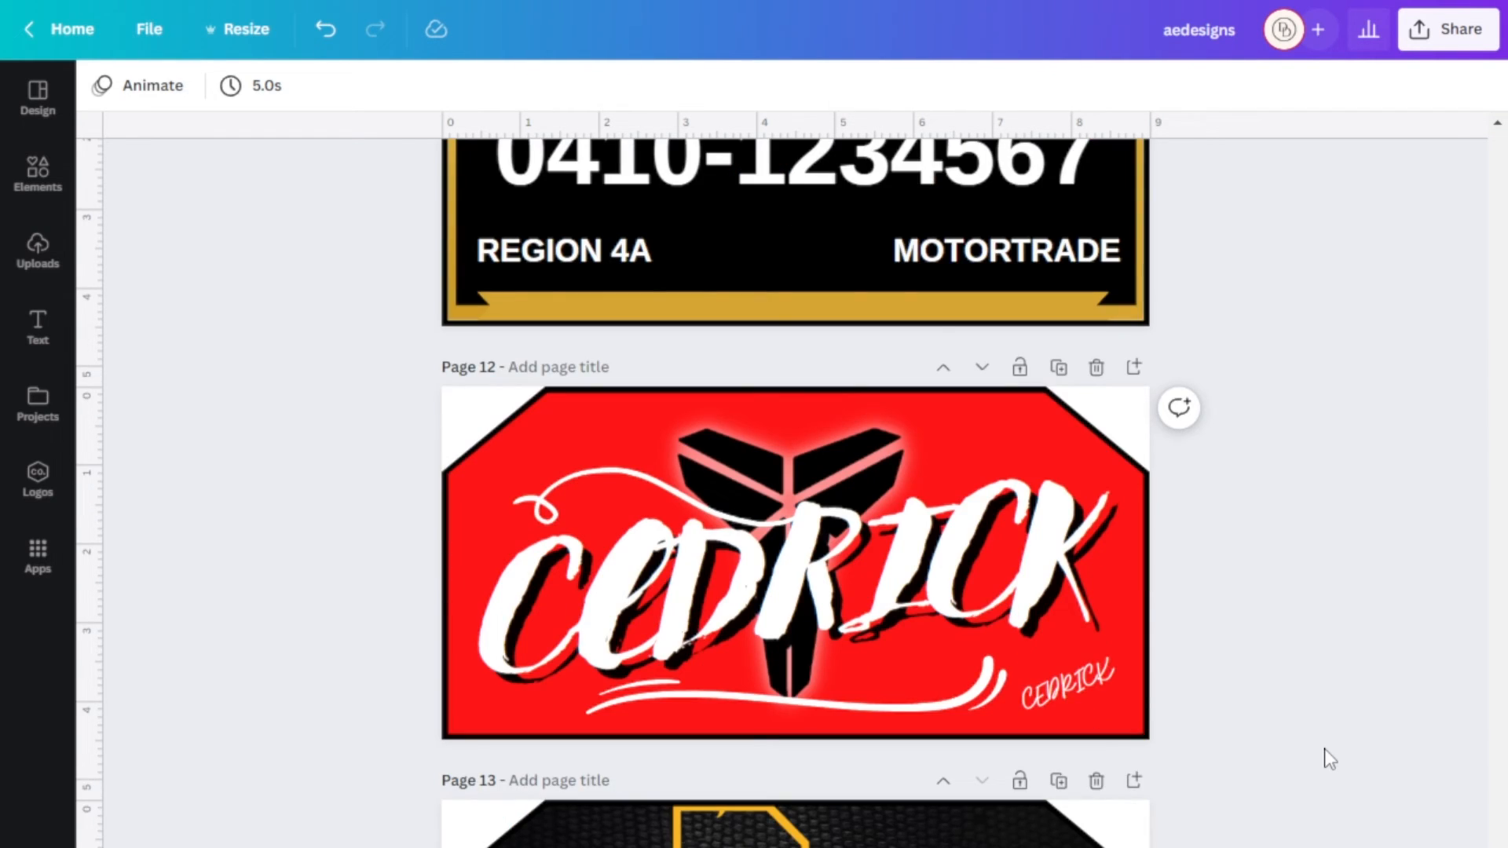
scroll(1324, 748, "up", 2)
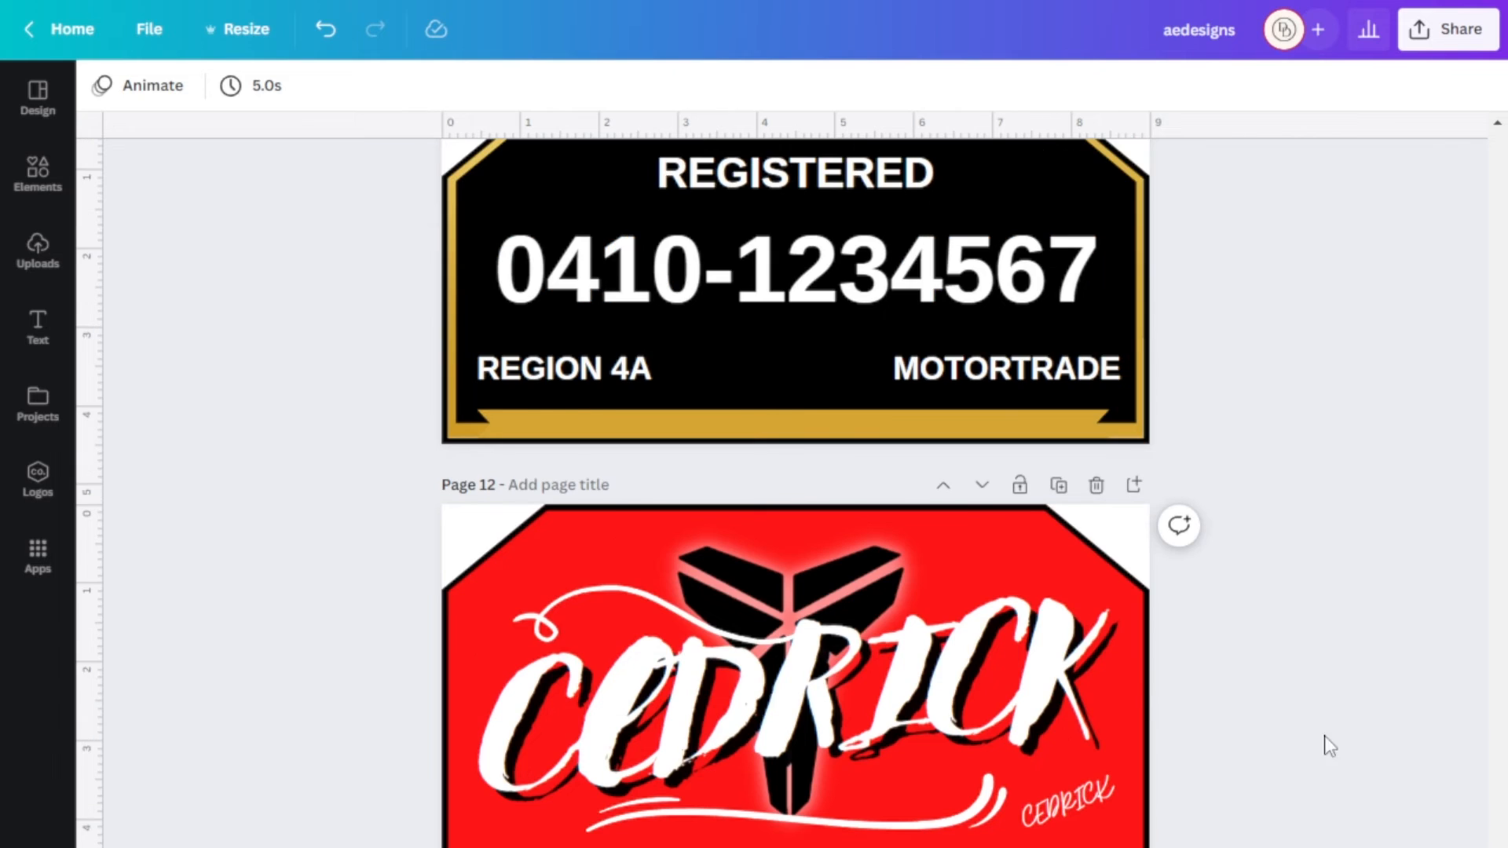
Step: Inspect the large name text, the small signature text and the black logo image on the red plate on page 12
left_click(1039, 703)
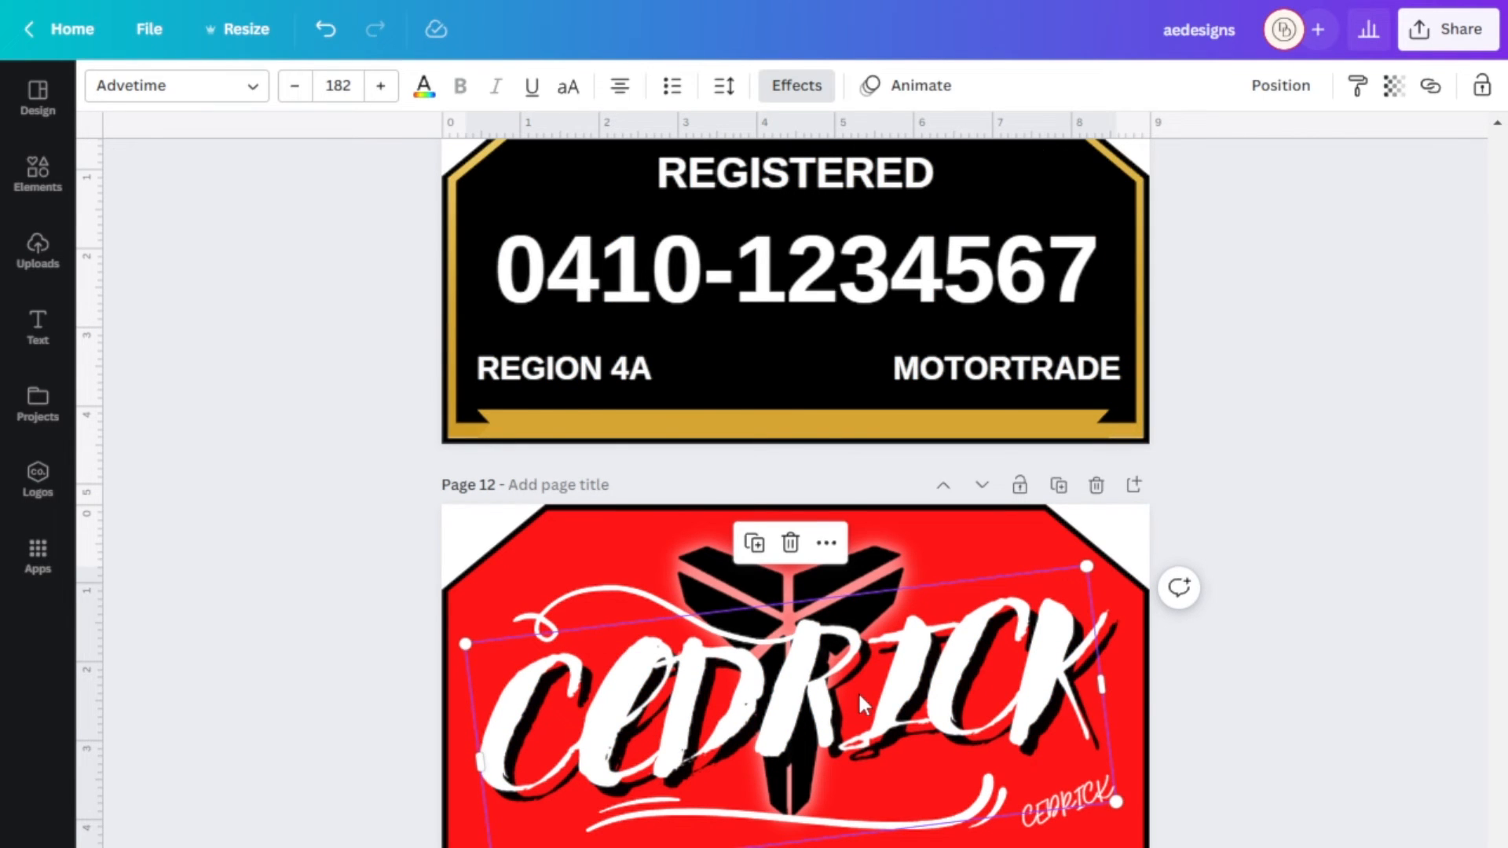
left_click(1205, 728)
left_click(1077, 802)
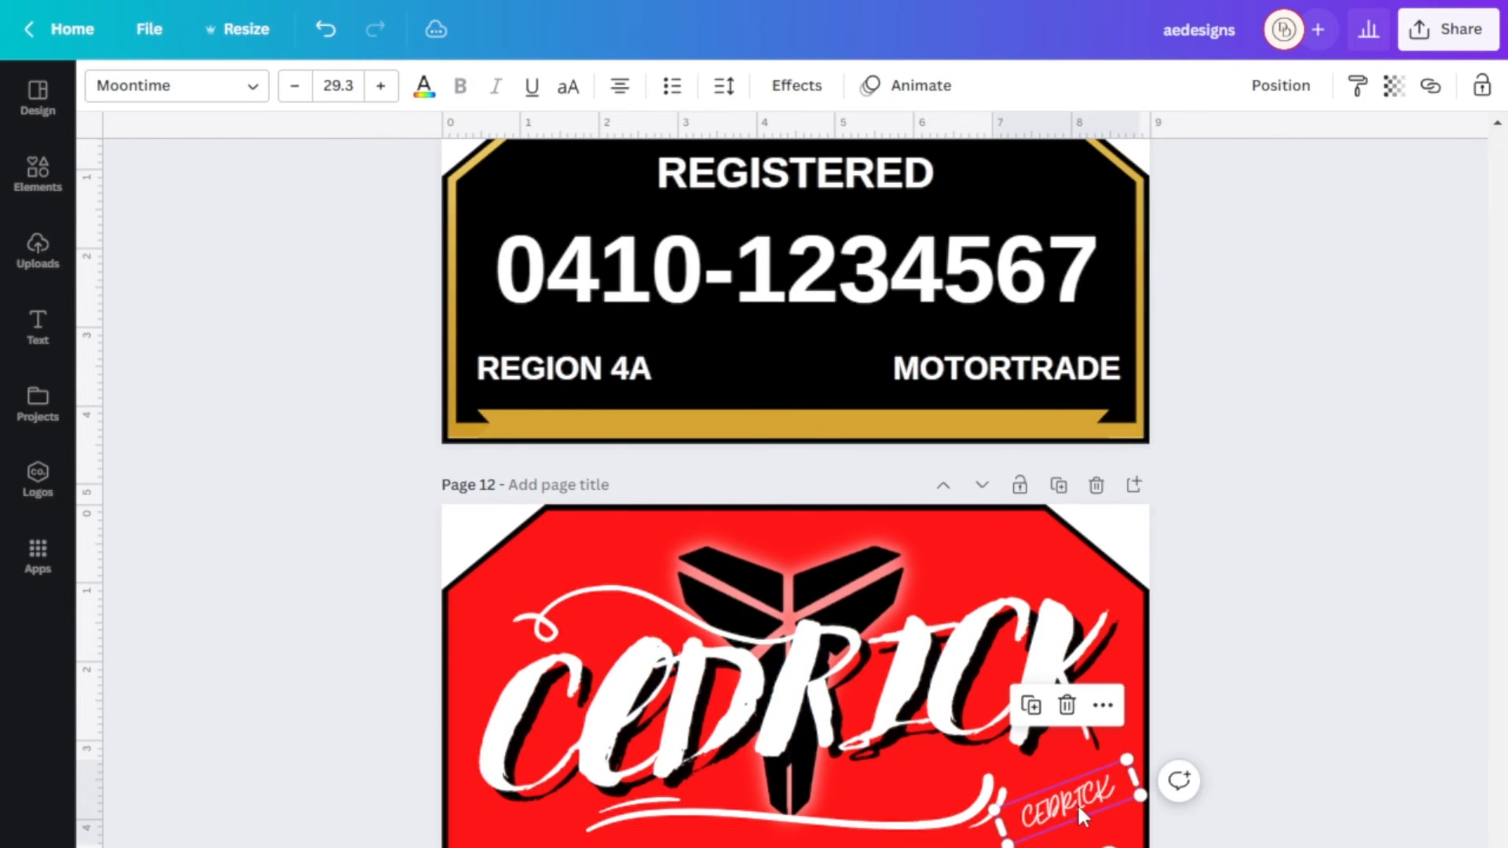
left_click(795, 596)
scroll(1253, 727, "down", 2)
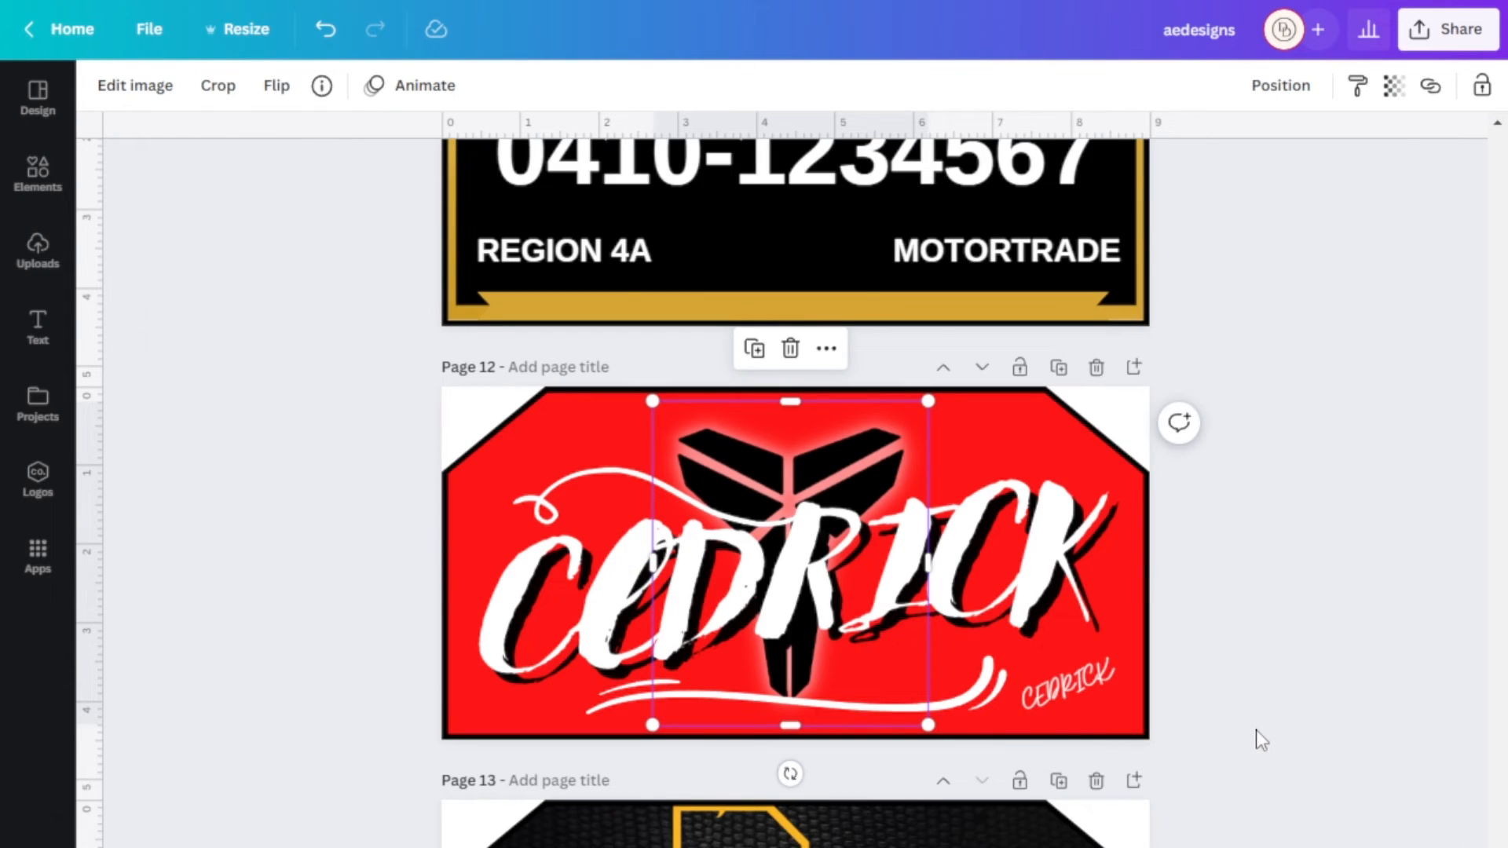
Step: Check the elements and border line of the dark 24 plate design on page 13, leaving nothing selected
scroll(1258, 740, "down", 2)
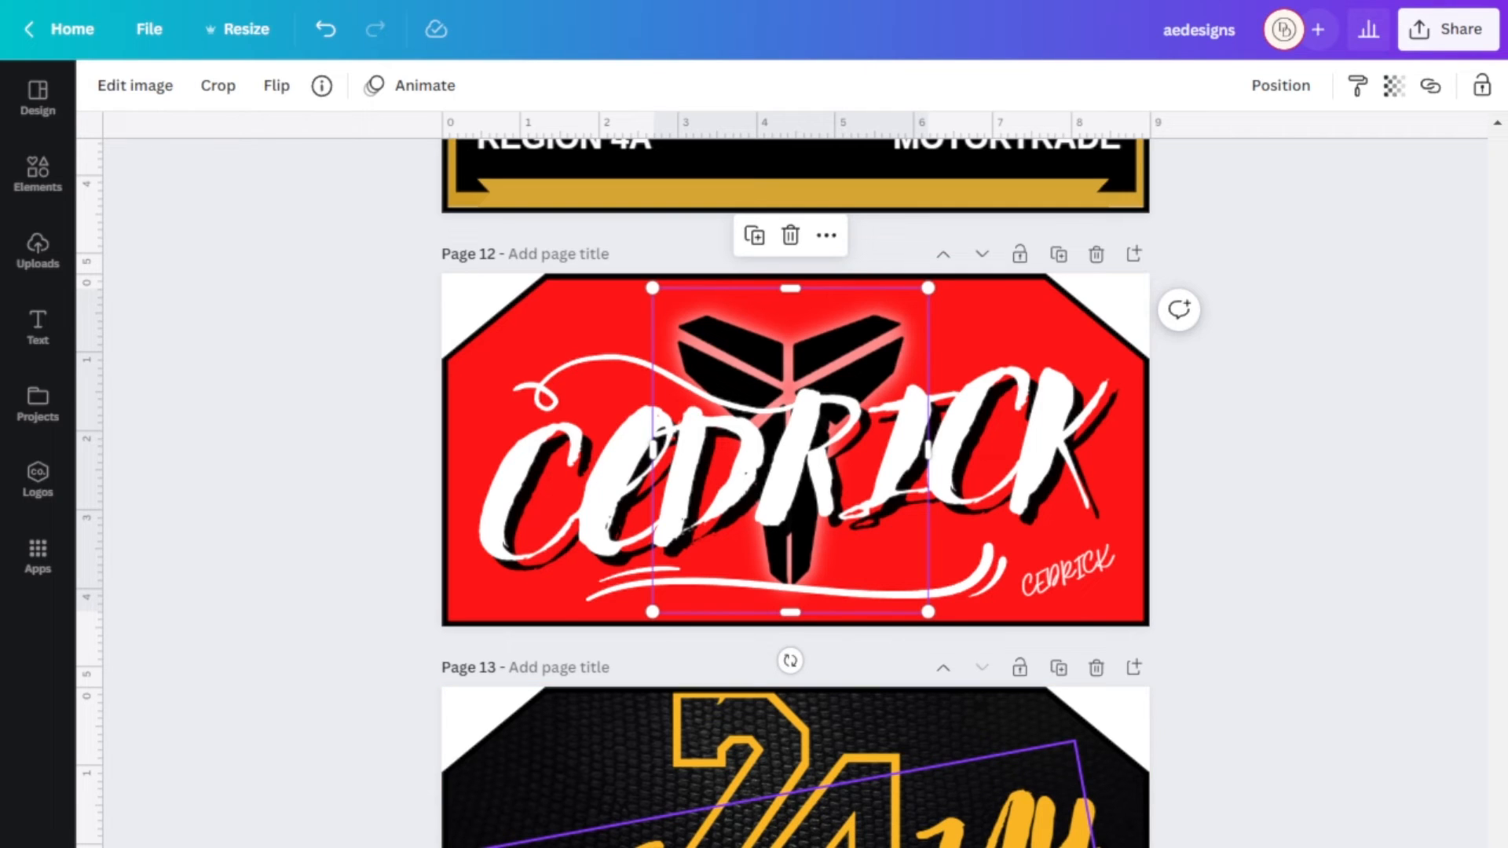
left_click(864, 842)
left_click(926, 846)
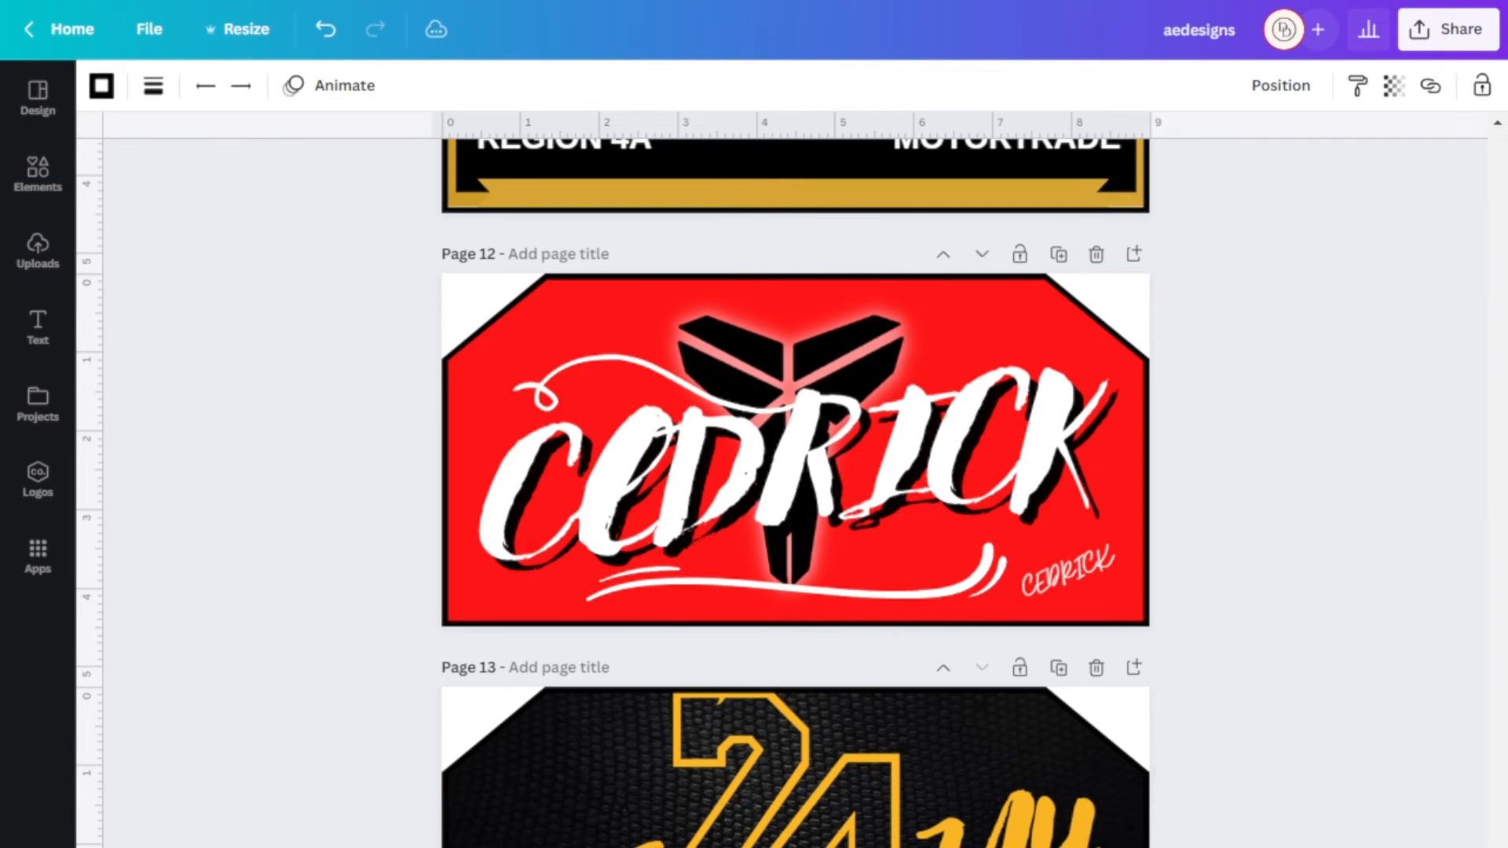
left_click(984, 719)
left_click(1262, 794)
Step: Review the whole set of plate templates again, from the blank outline on page 1 through the designs on pages 12 and 13
scroll(1261, 795, "up", 13)
scroll(1262, 797, "up", 15)
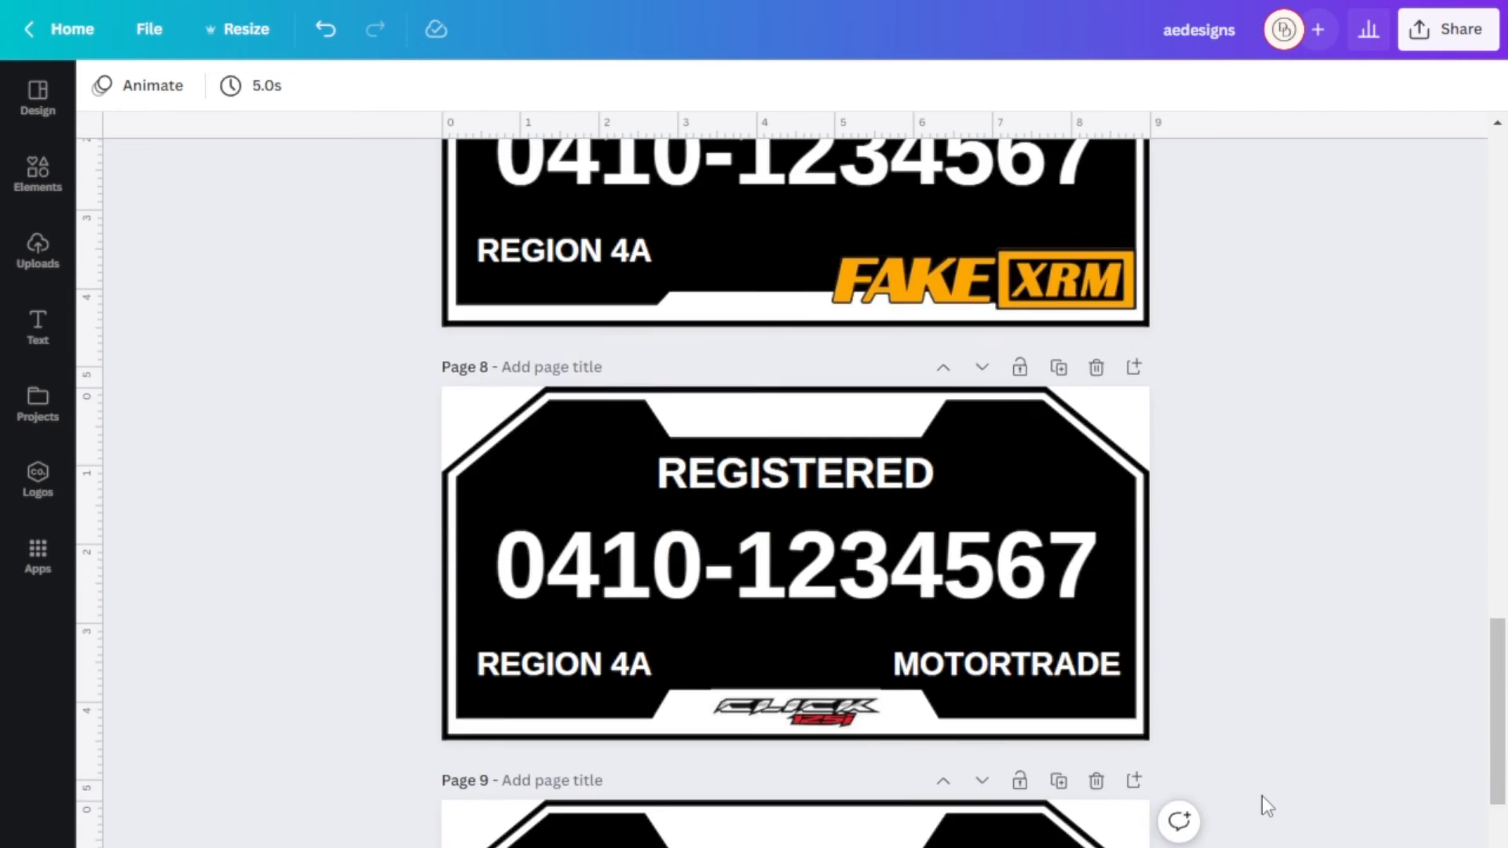
scroll(1271, 798, "up", 12)
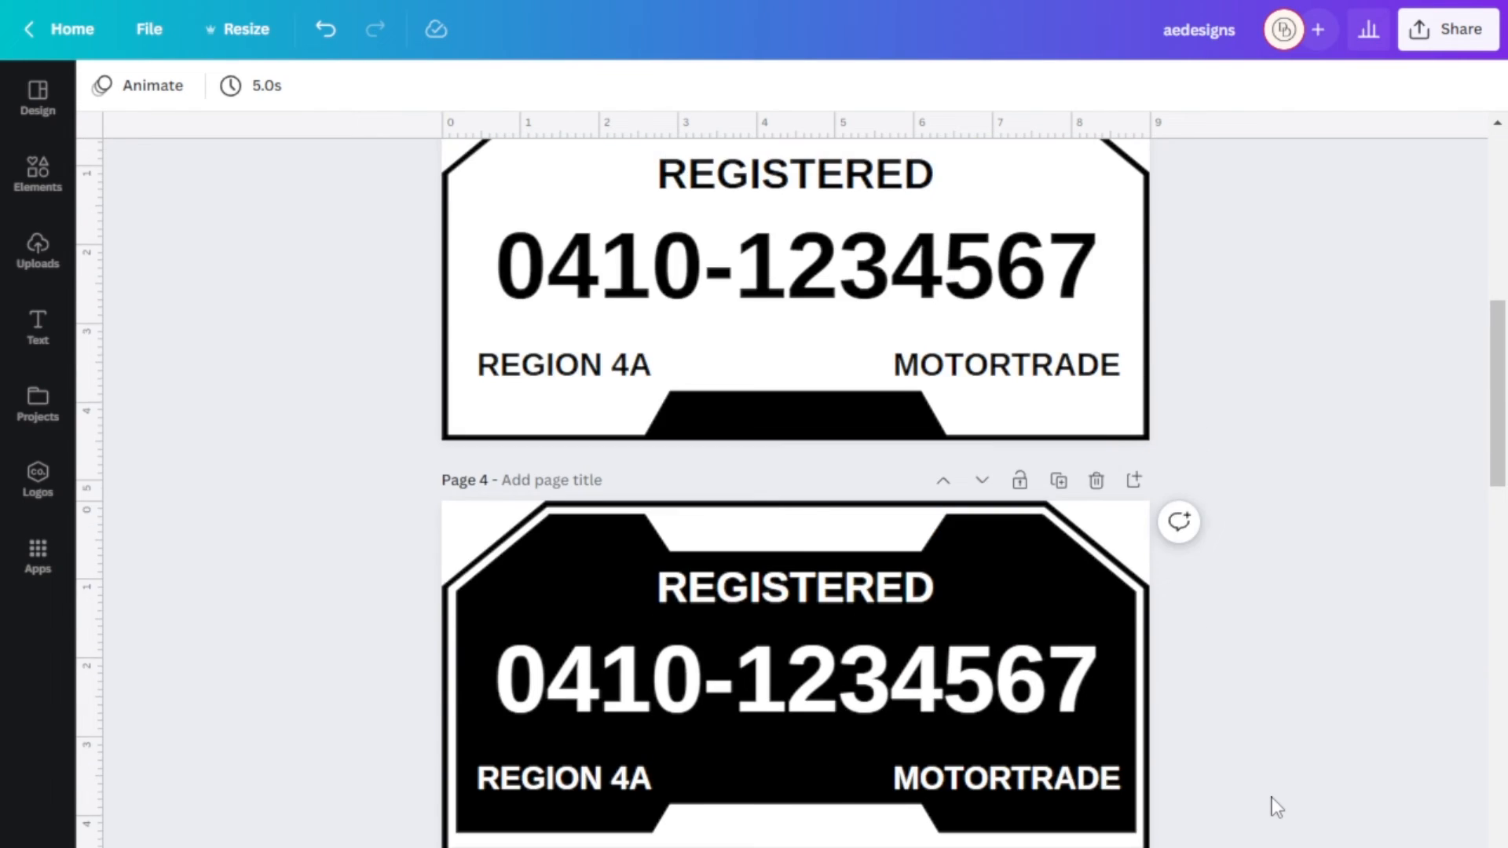
scroll(1291, 770, "up", 5)
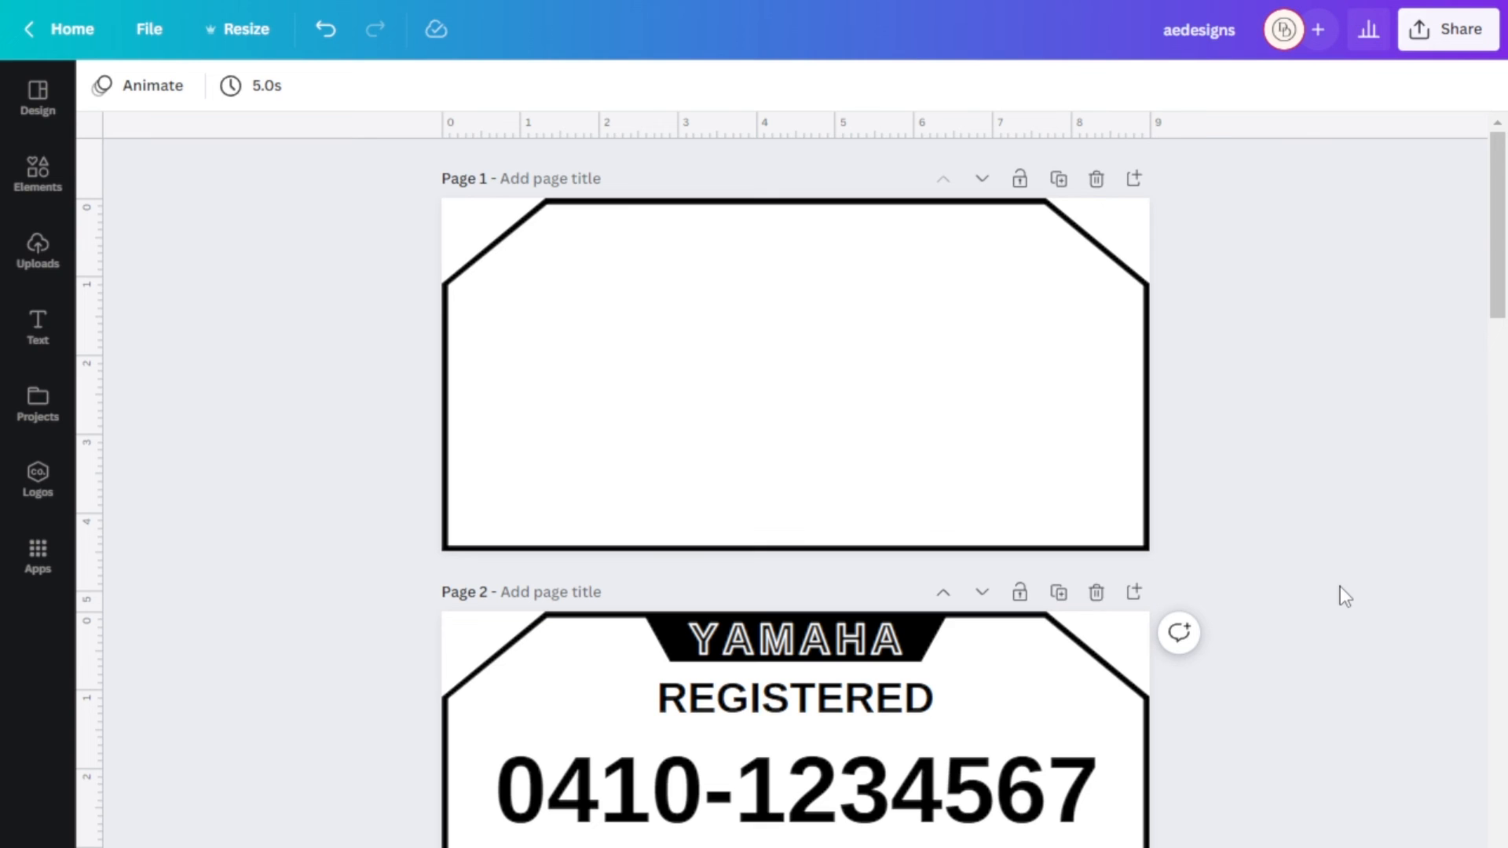
scroll(1366, 619, "down", 20)
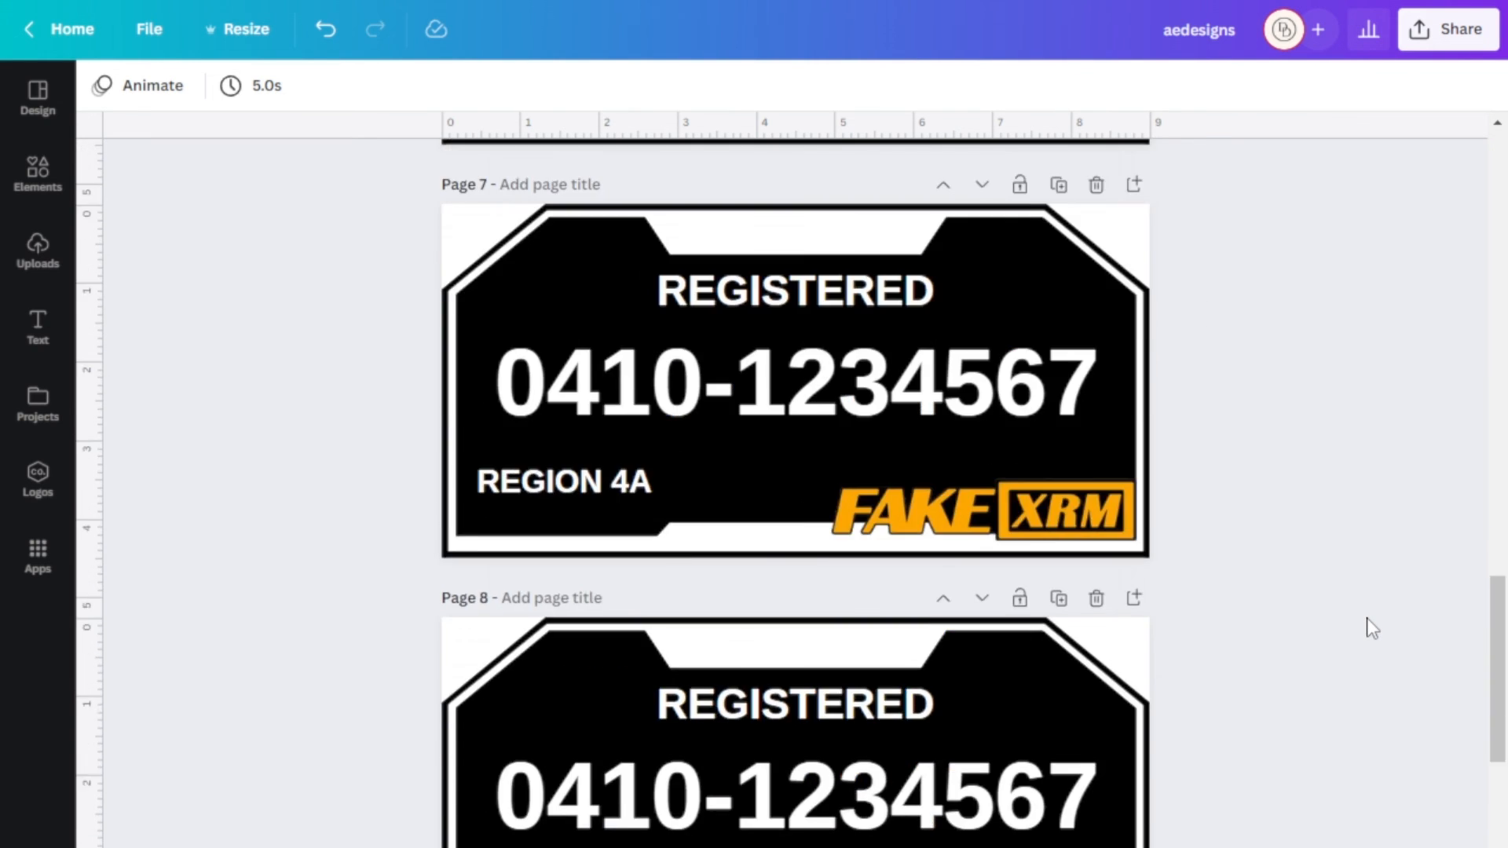
scroll(1367, 619, "down", 10)
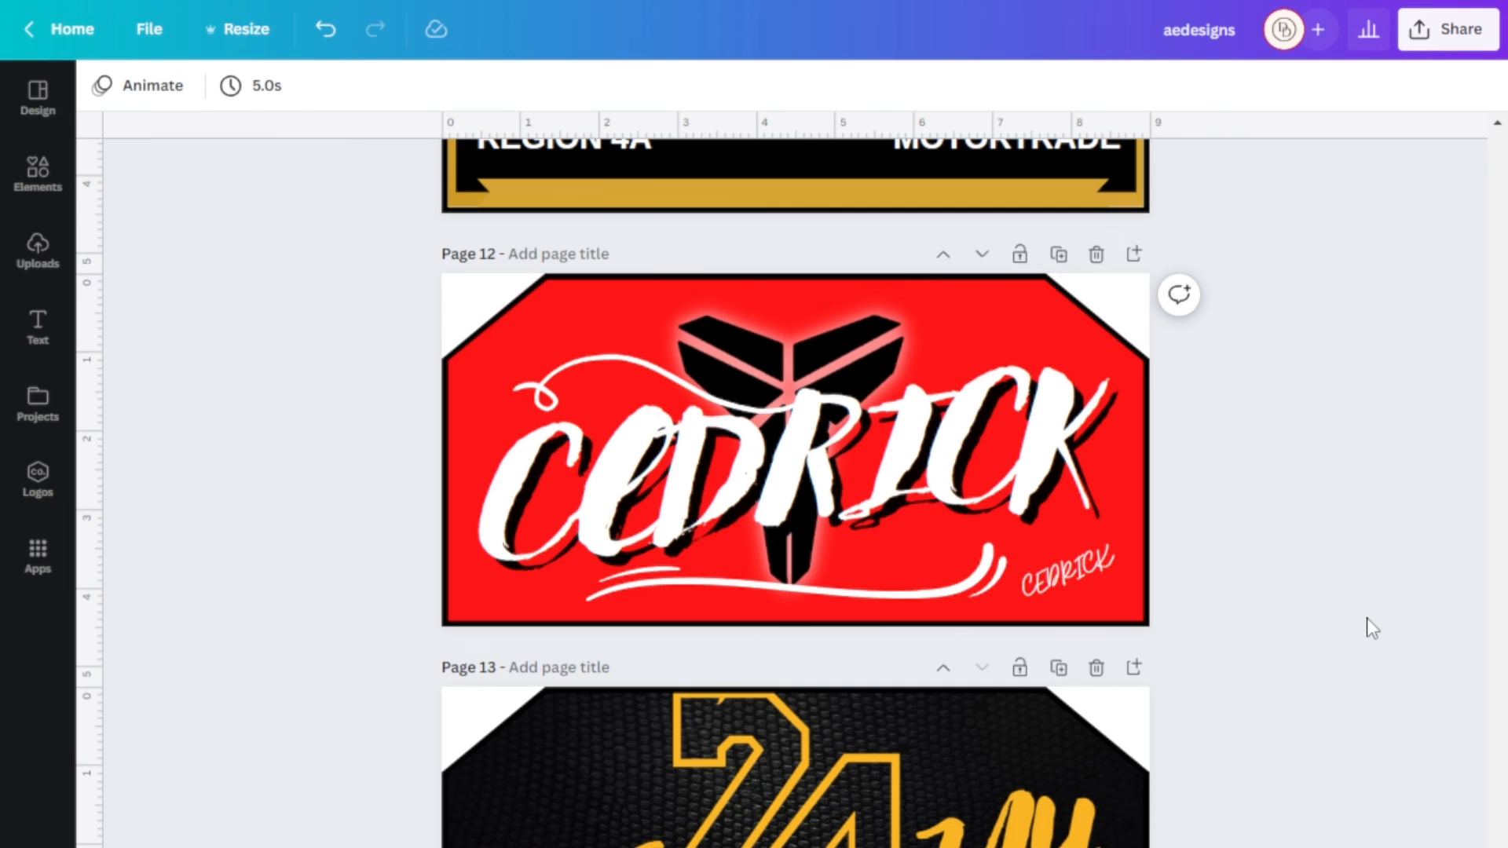
scroll(1367, 619, "up", 15)
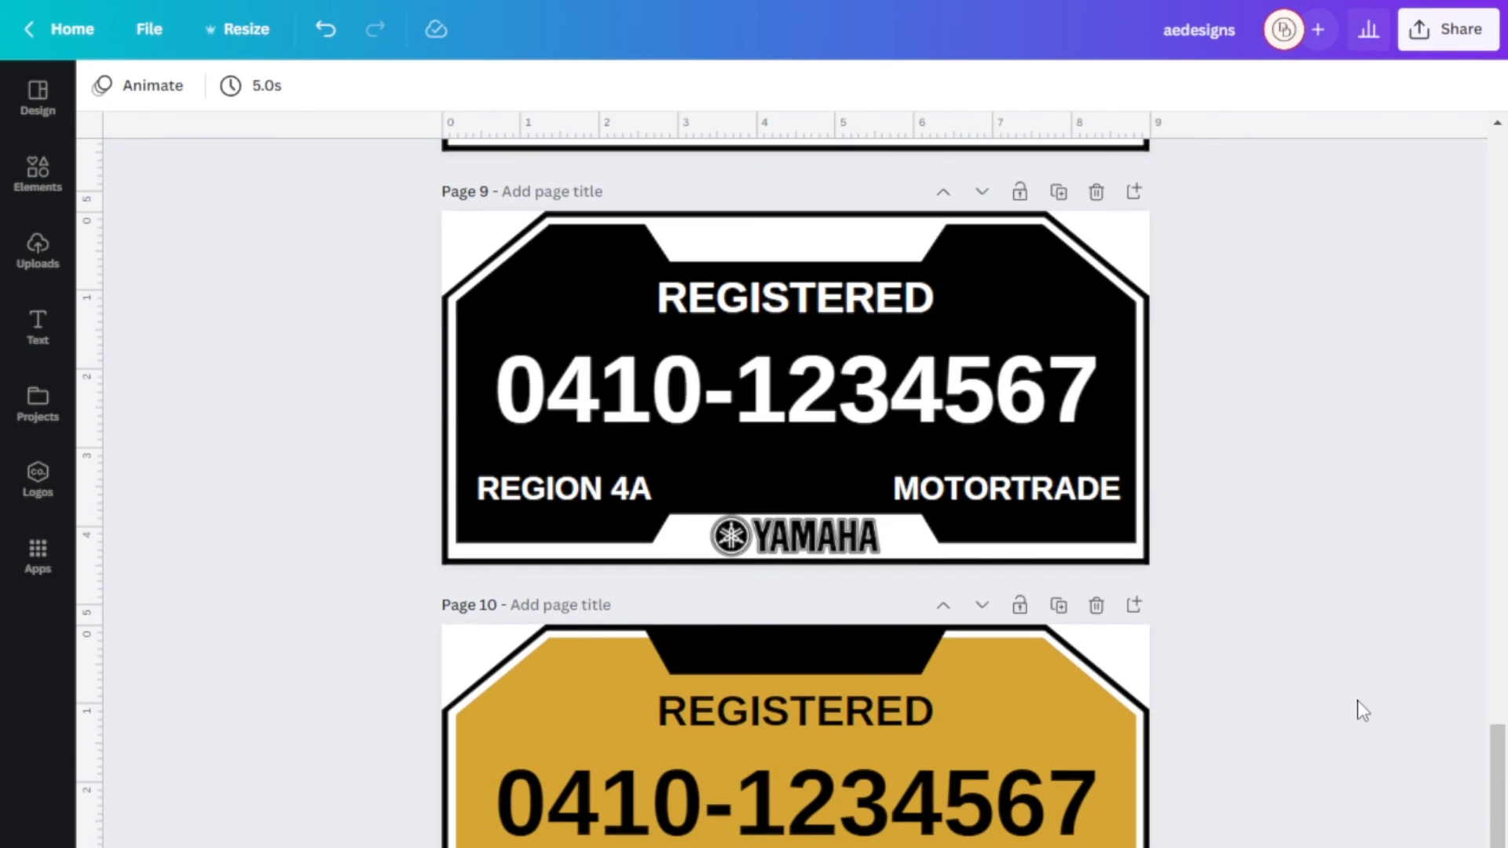